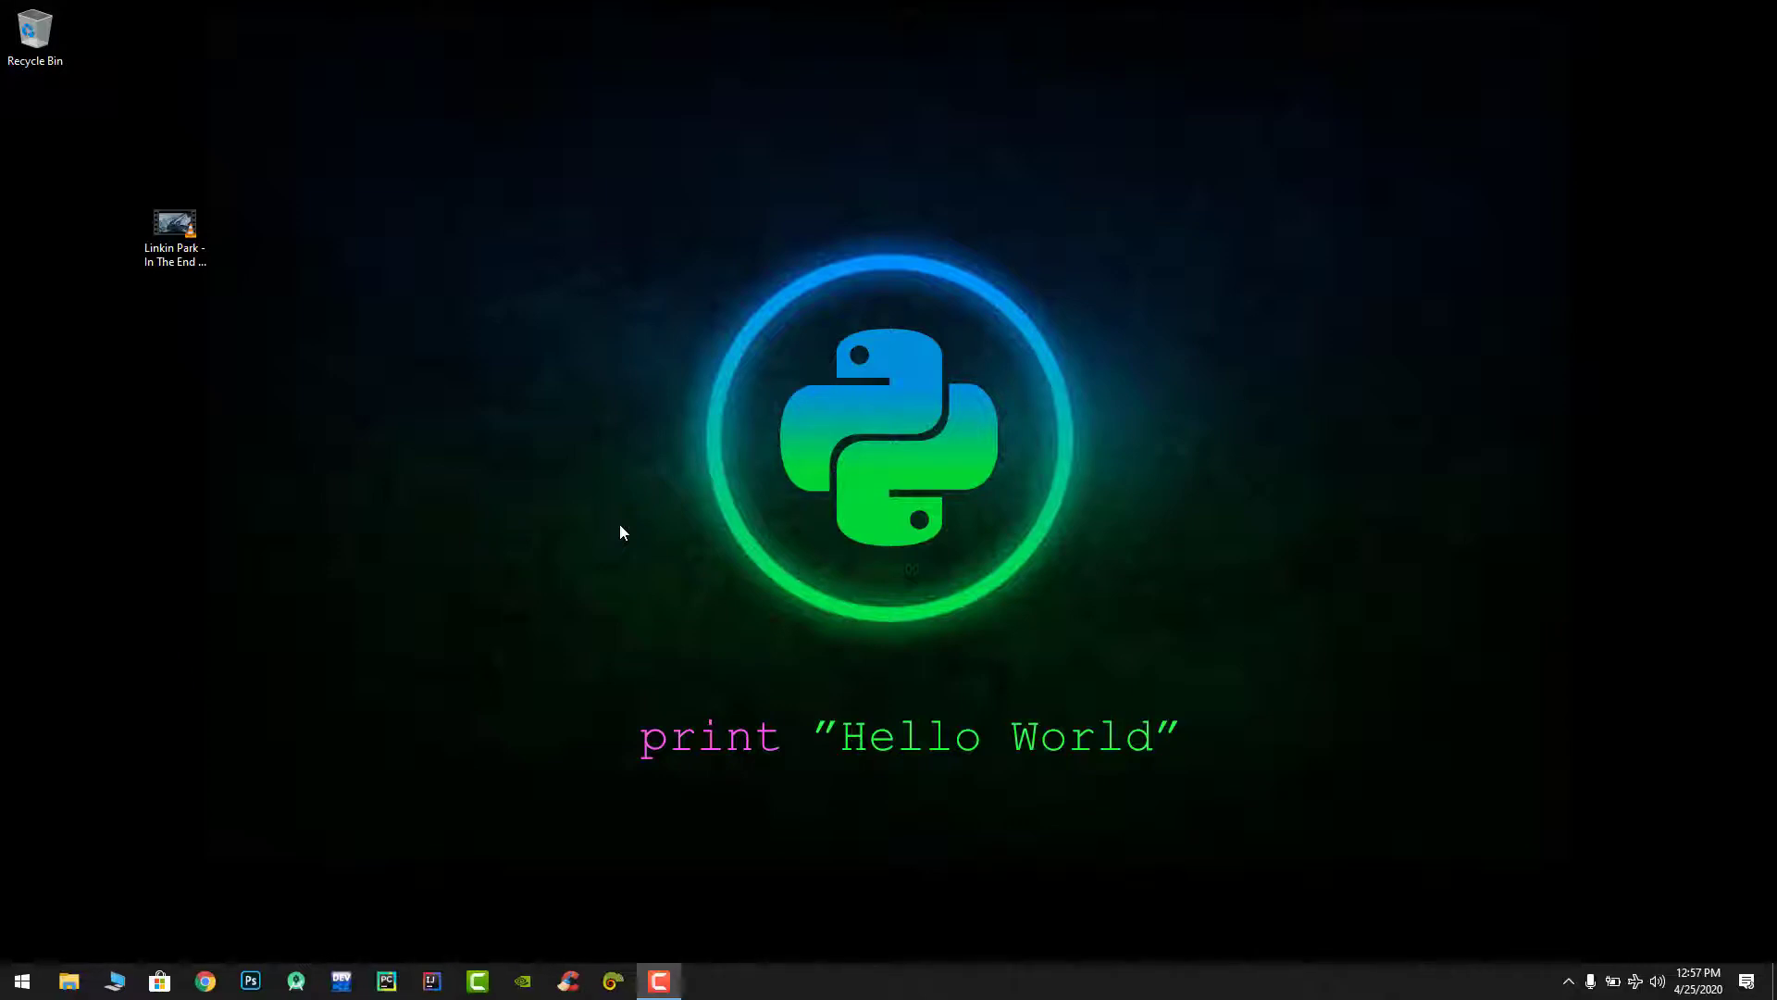
# - Check GPU 0 usage in Task Manager while the desktop's Linkin Park video plays in VLC, and close both programs
pyautogui.doubleClick(175, 227)
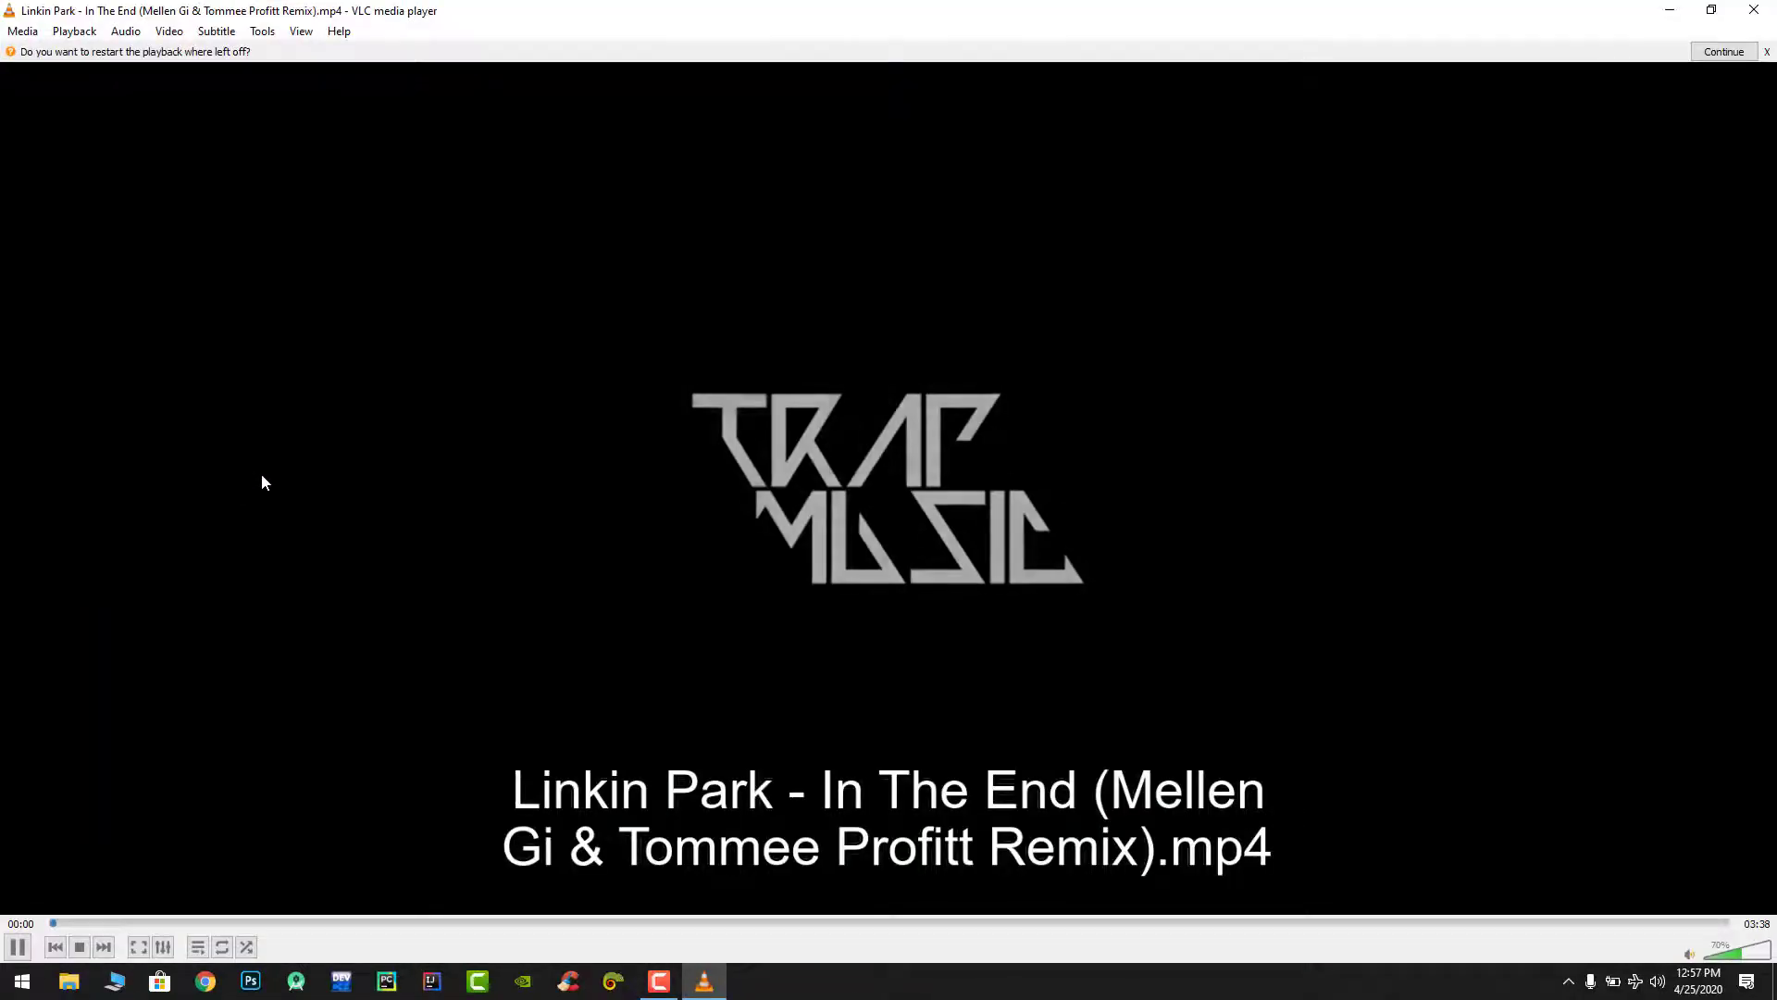
pyautogui.hotkey('ctrl', 'shift', 'Escape')
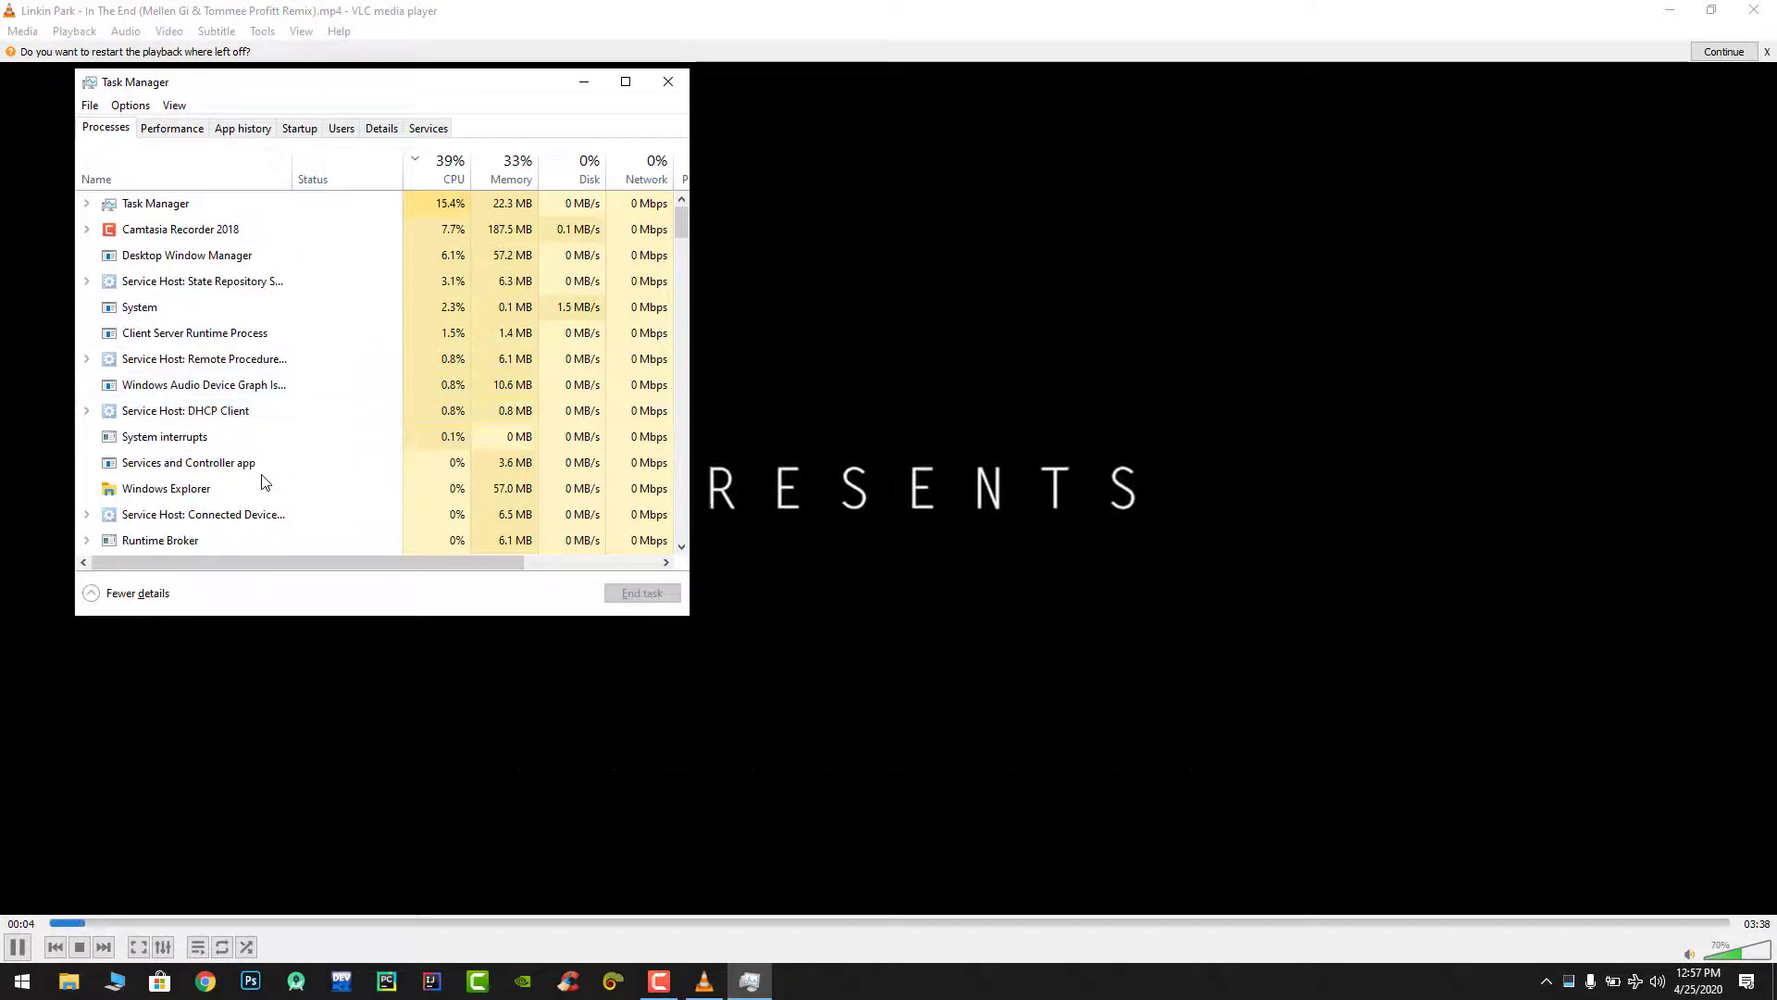
pyautogui.hotkey('ctrl', 'Tab')
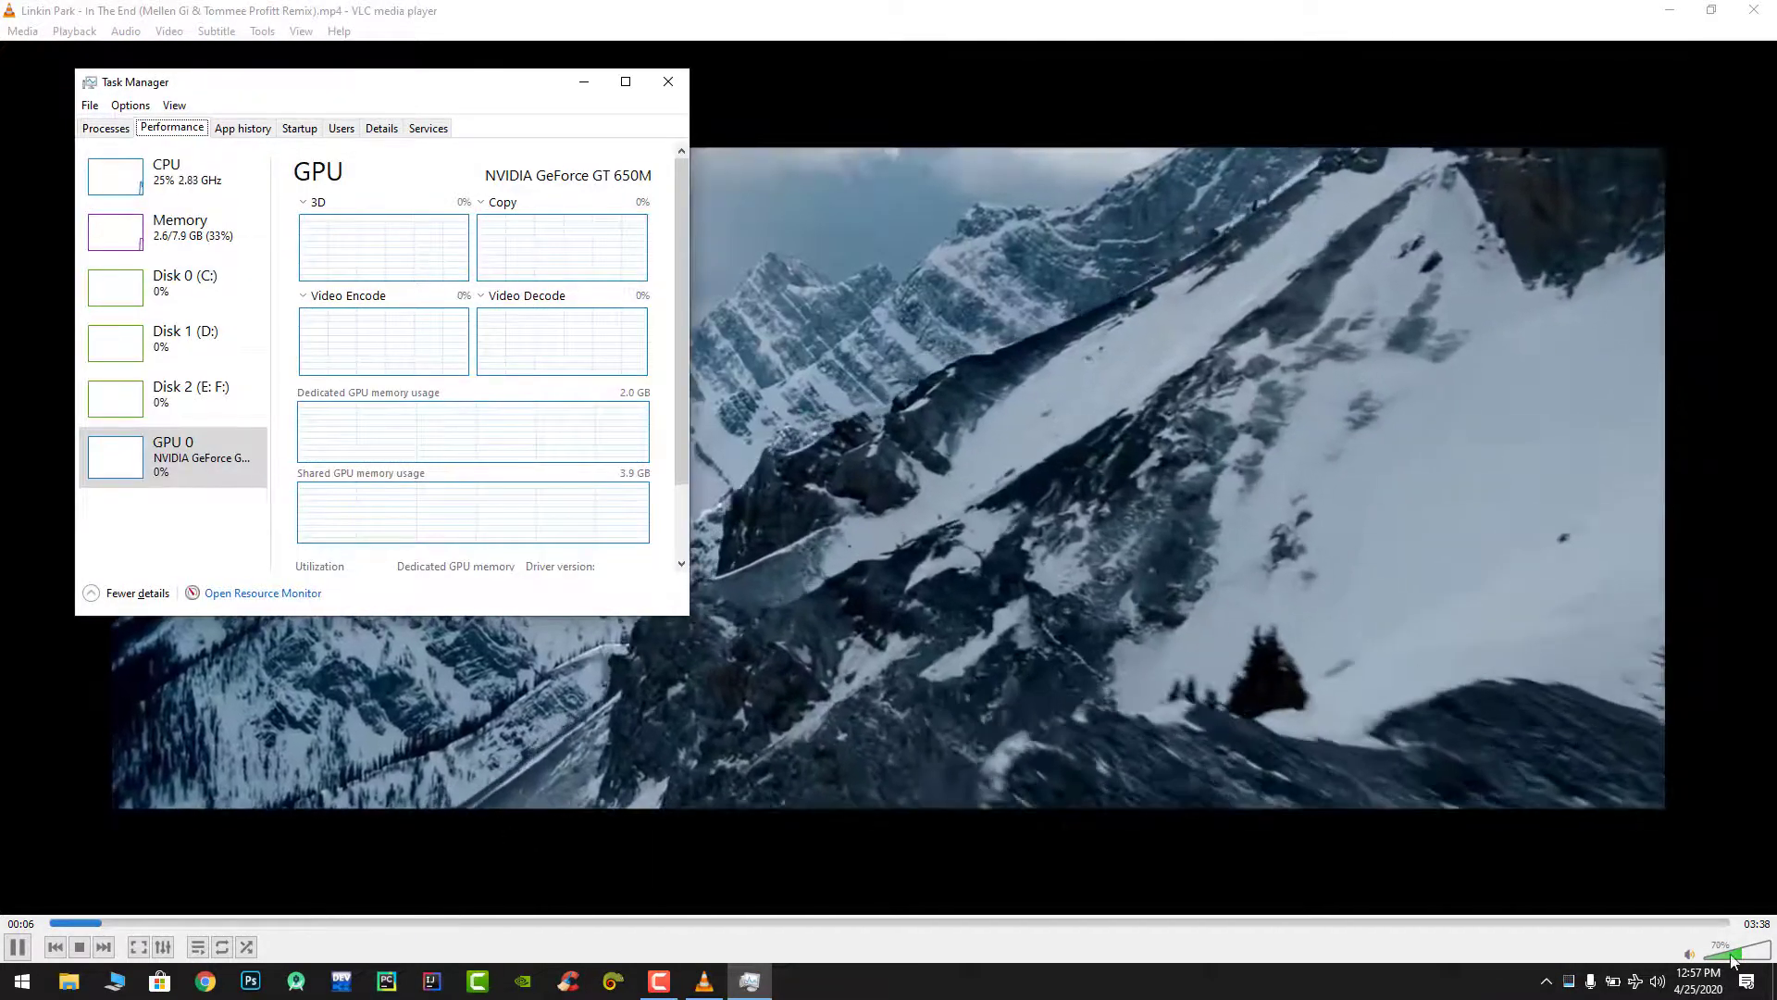
pyautogui.click(518, 722)
pyautogui.scroll(-5, 518, 722)
pyautogui.click(752, 983)
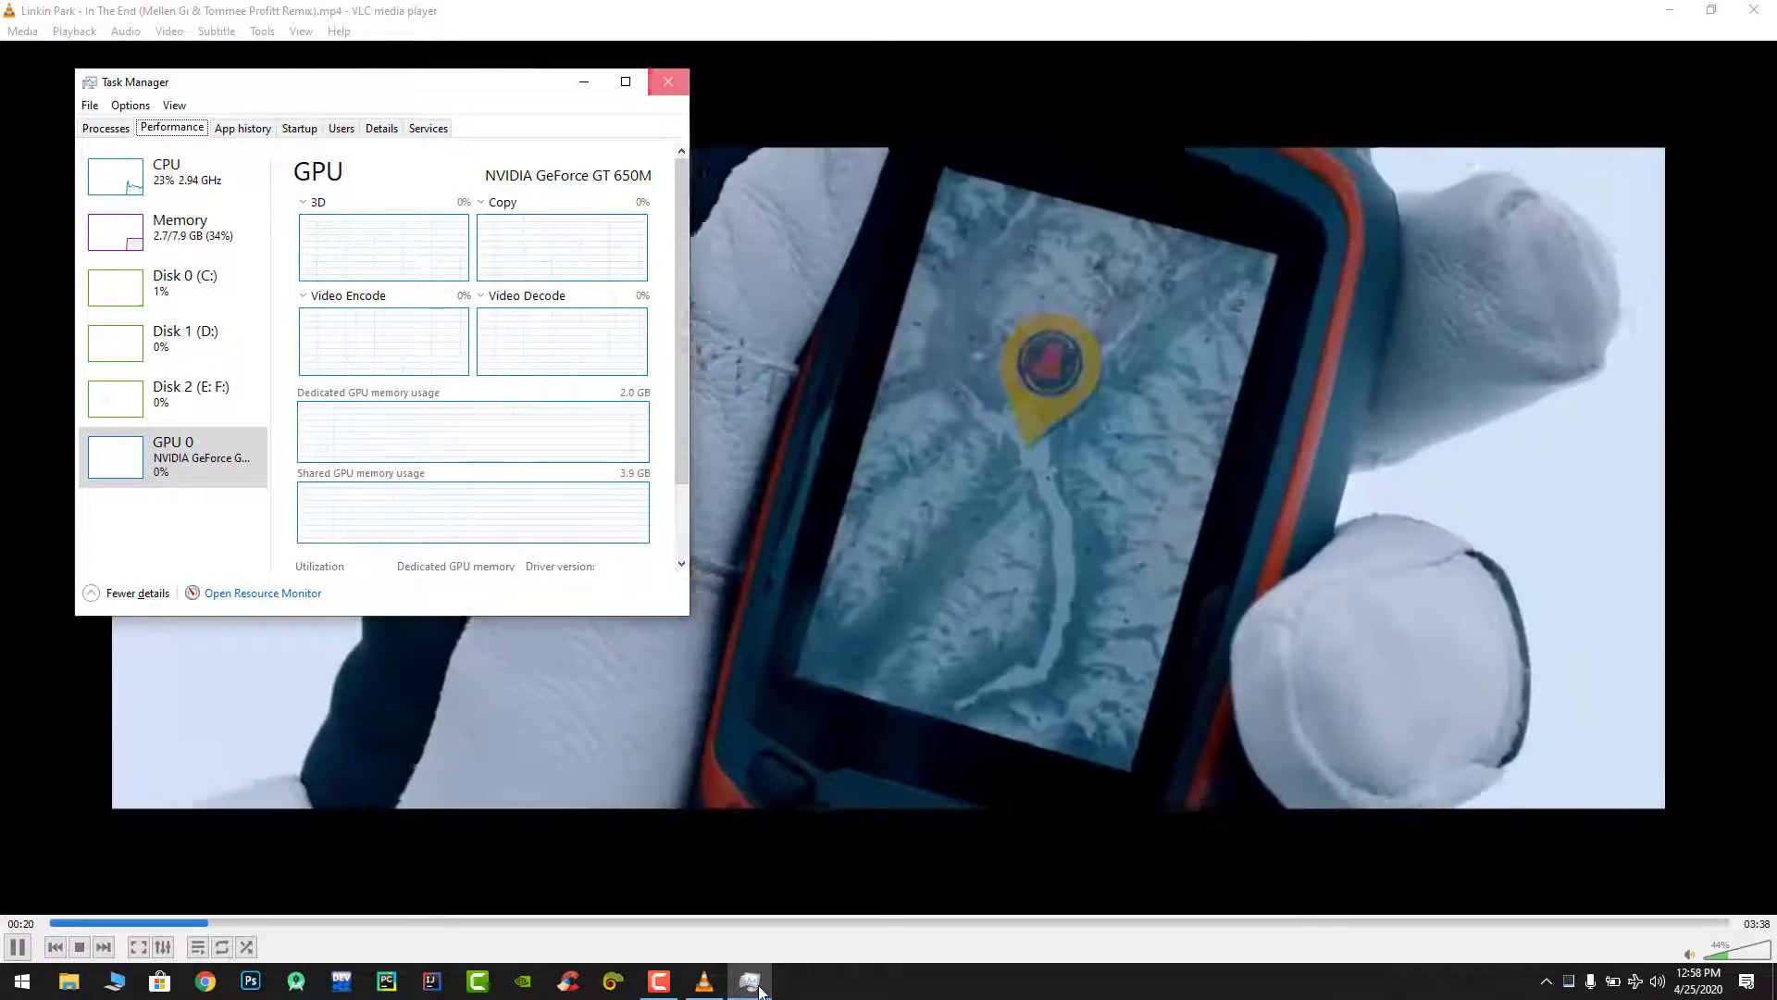
pyautogui.hotkey('alt', 'F4')
pyautogui.hotkey('alt', 'F4')
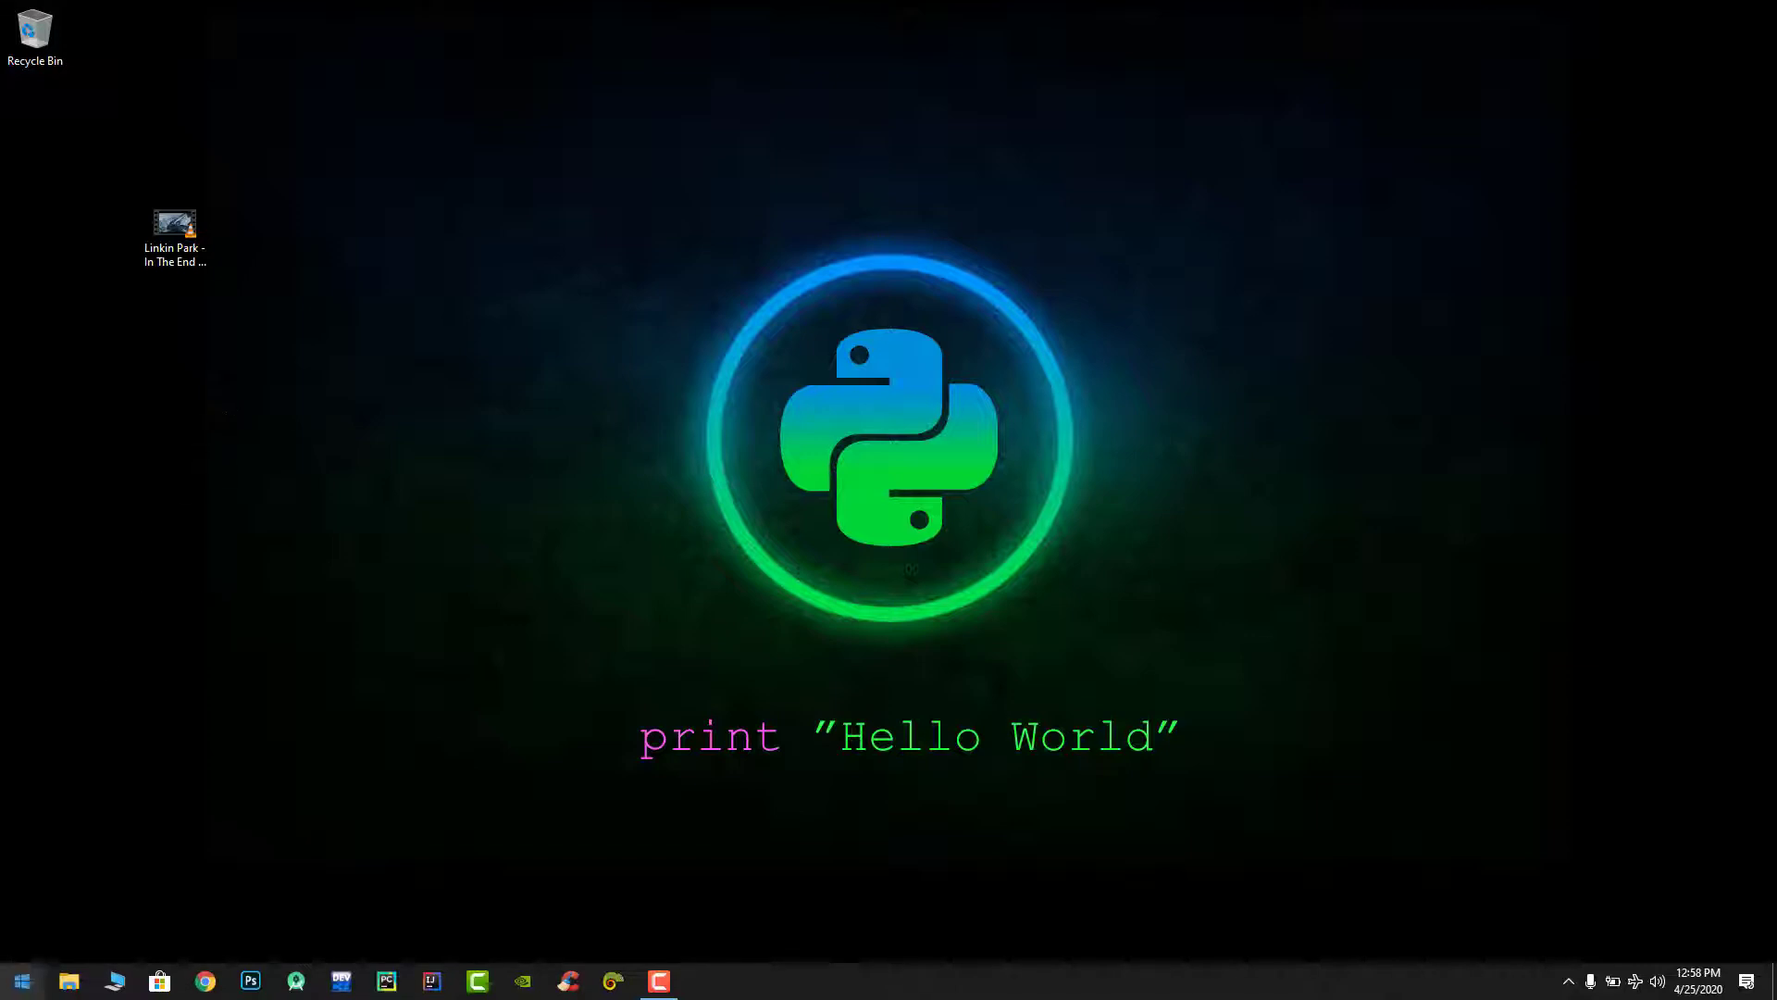
# - Find VLC media player and follow its shortcut to the installation folder in File Explorer
pyautogui.click(22, 980)
pyautogui.write('vl')
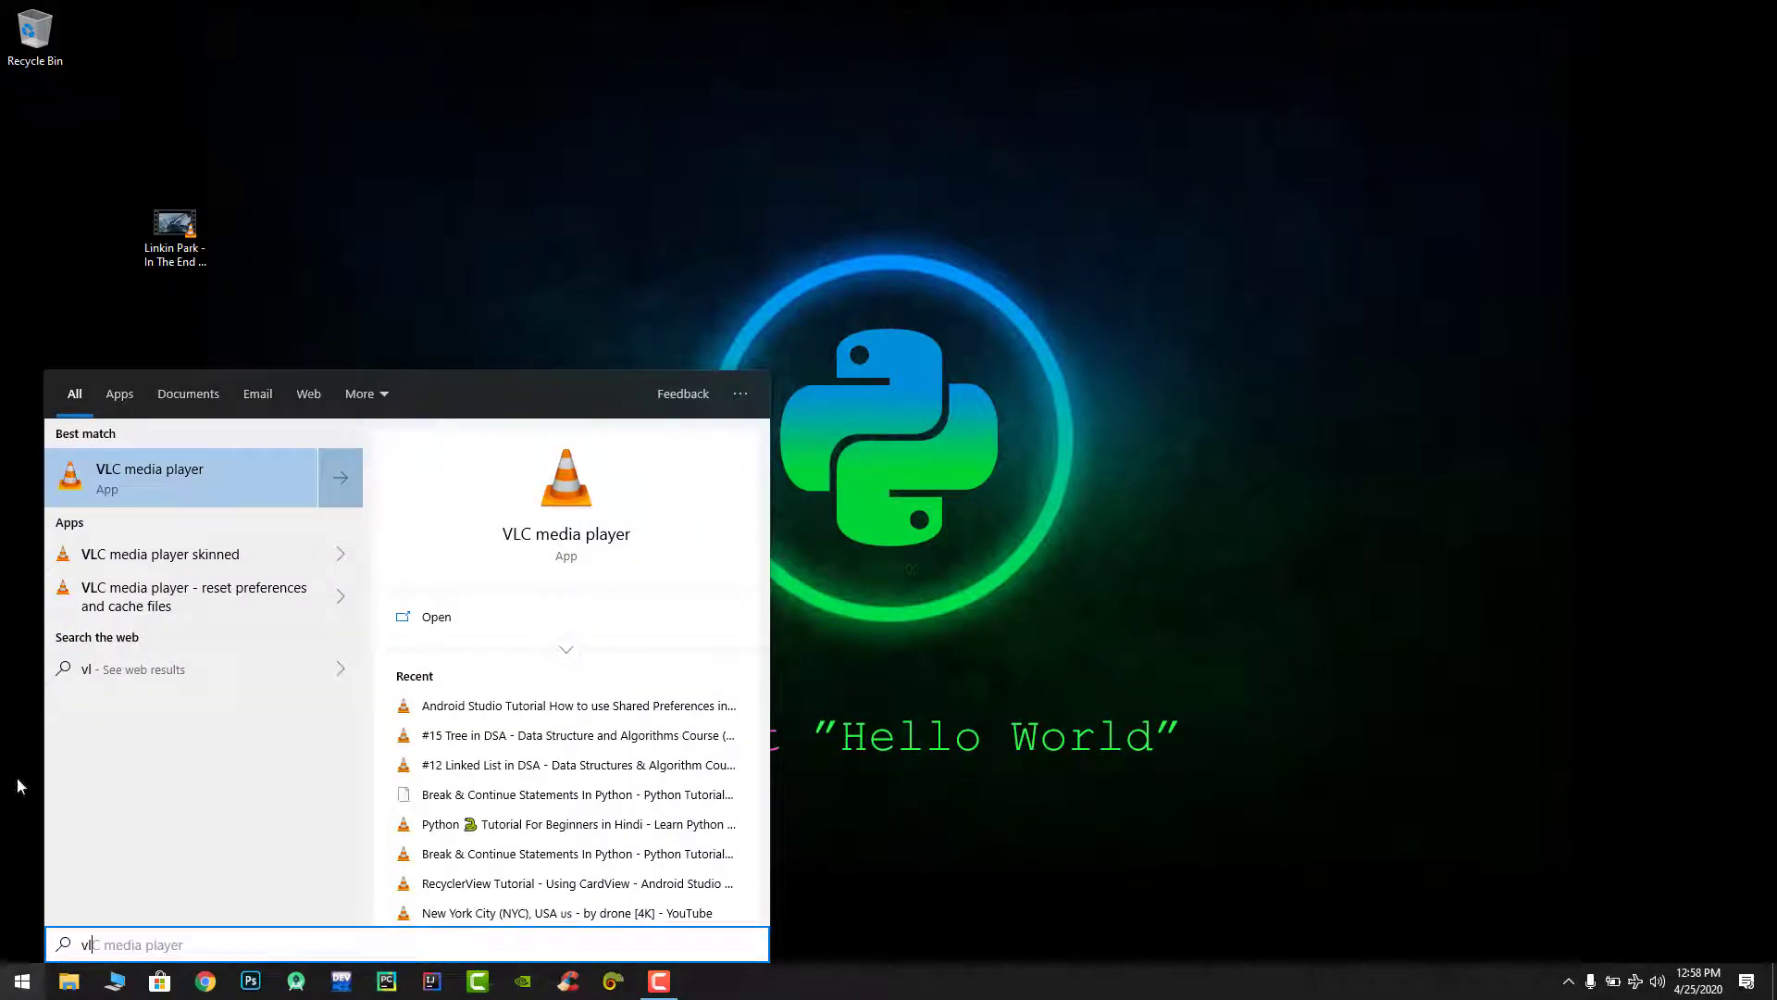
pyautogui.rightClick(197, 492)
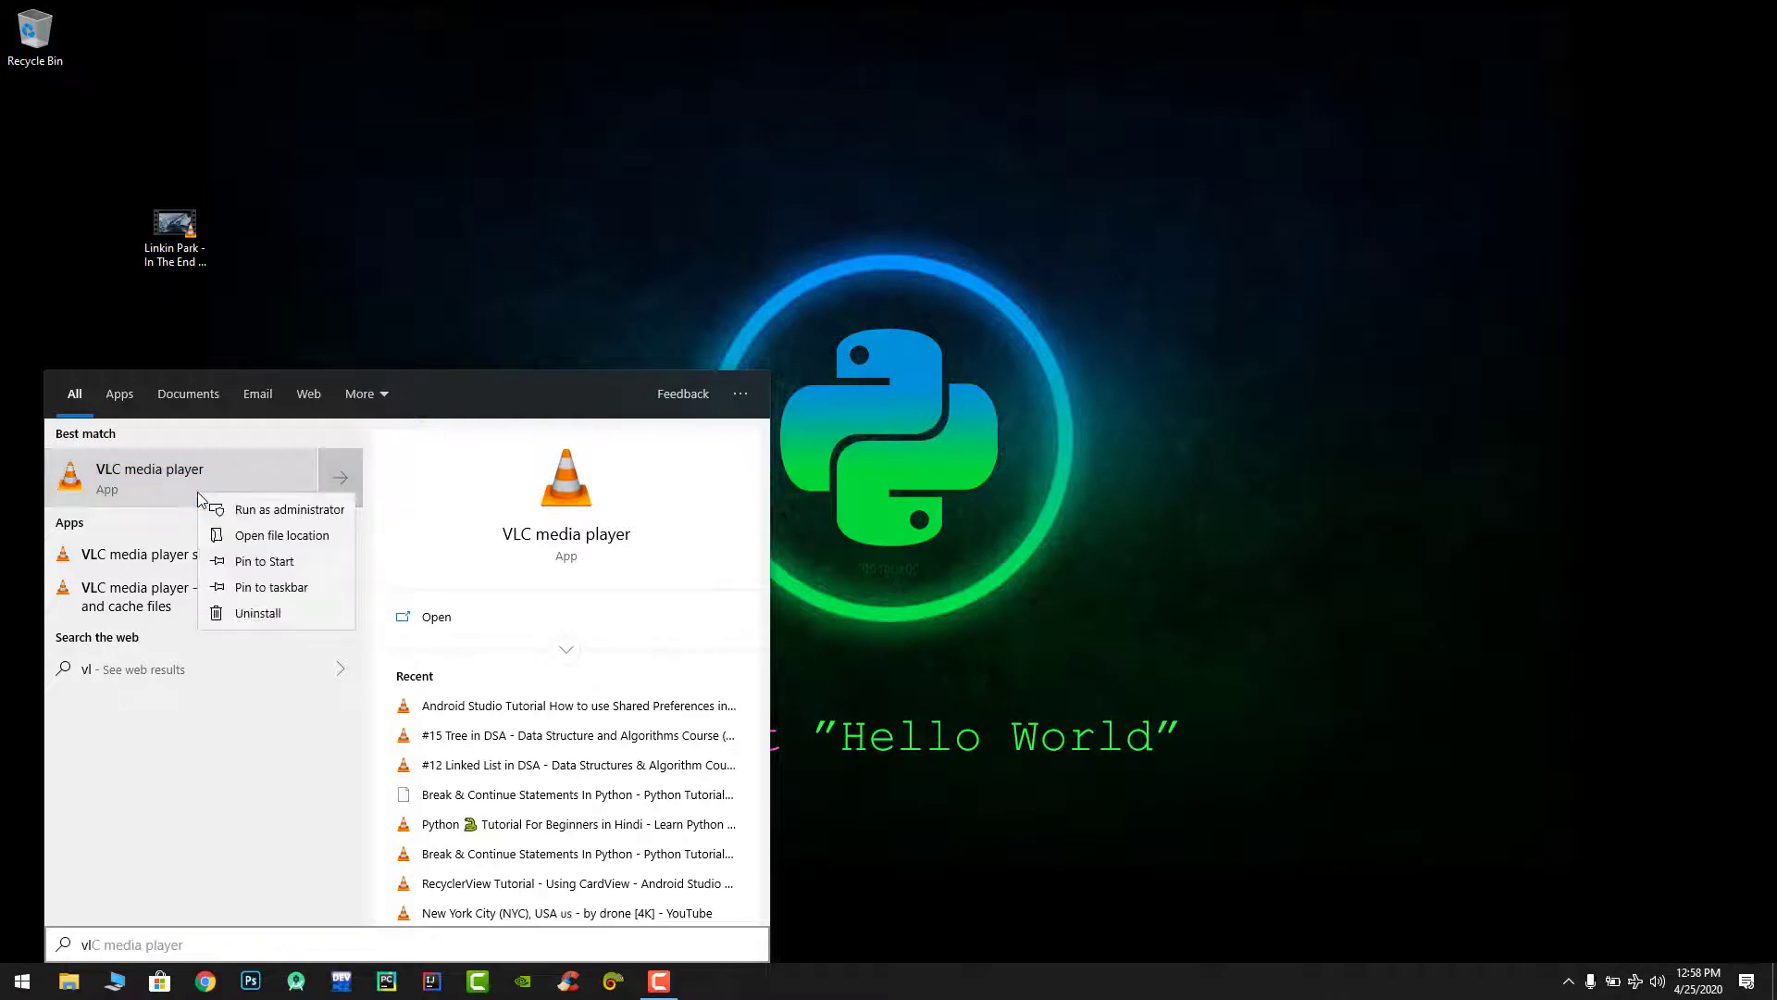
pyautogui.click(271, 535)
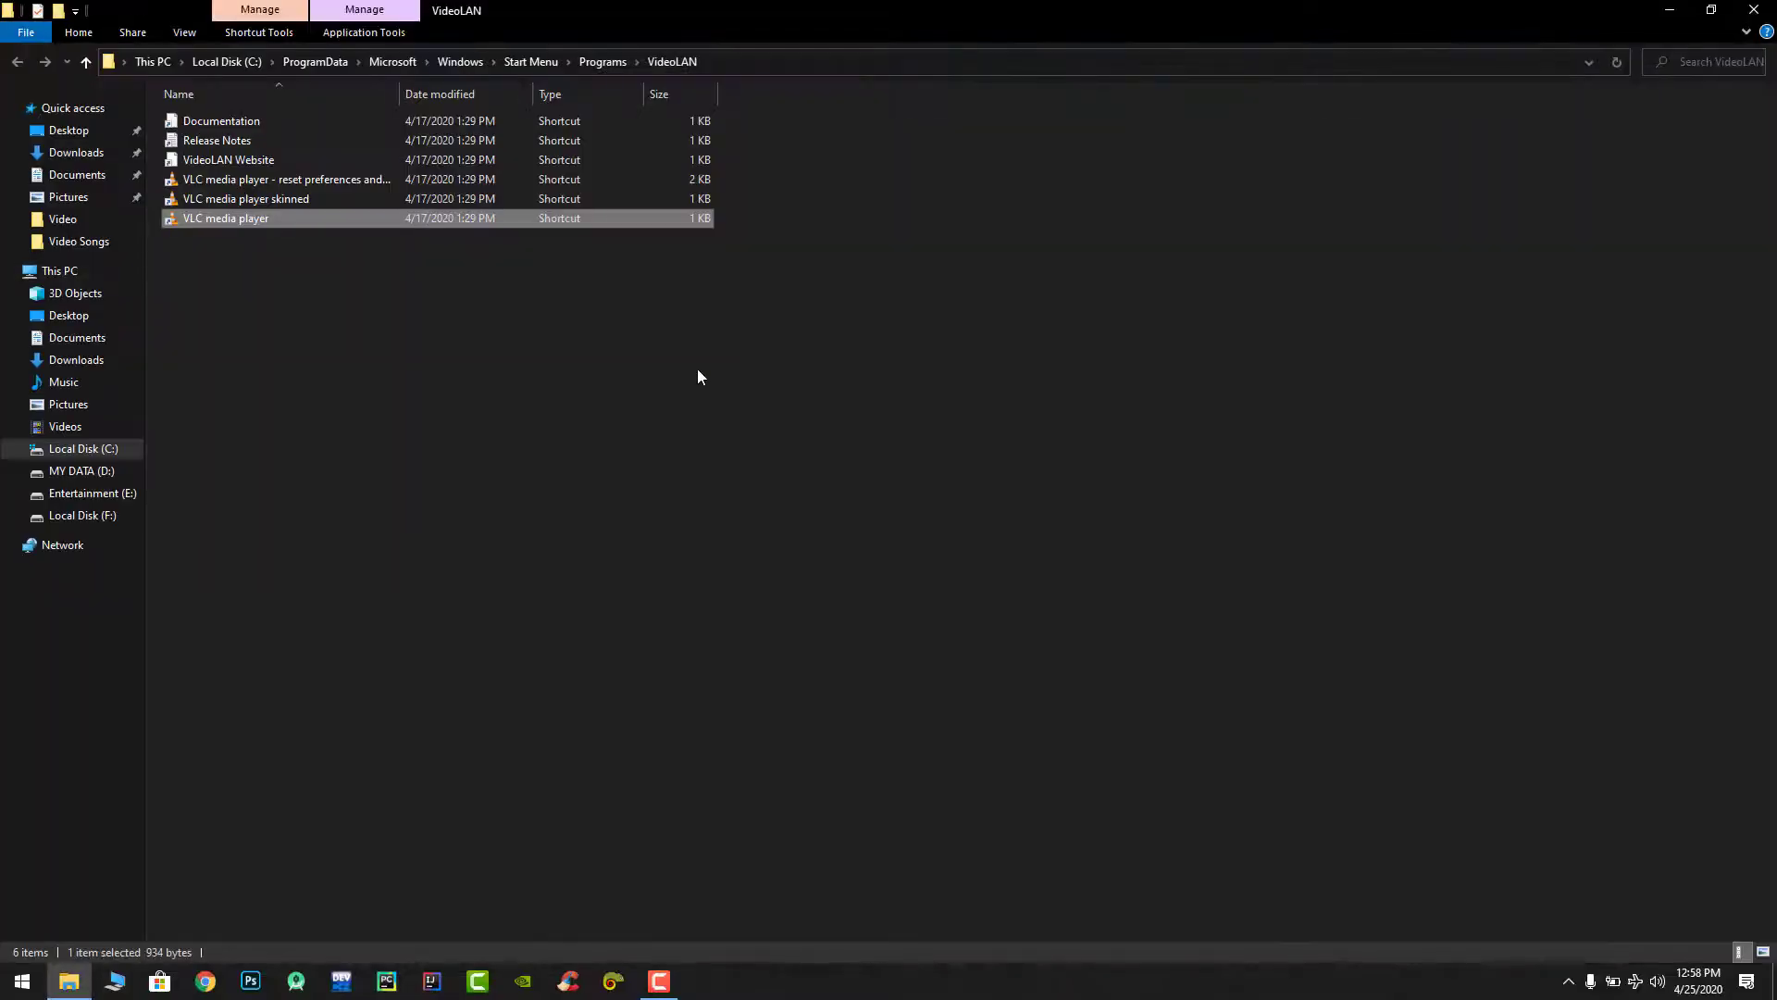
pyautogui.rightClick(240, 219)
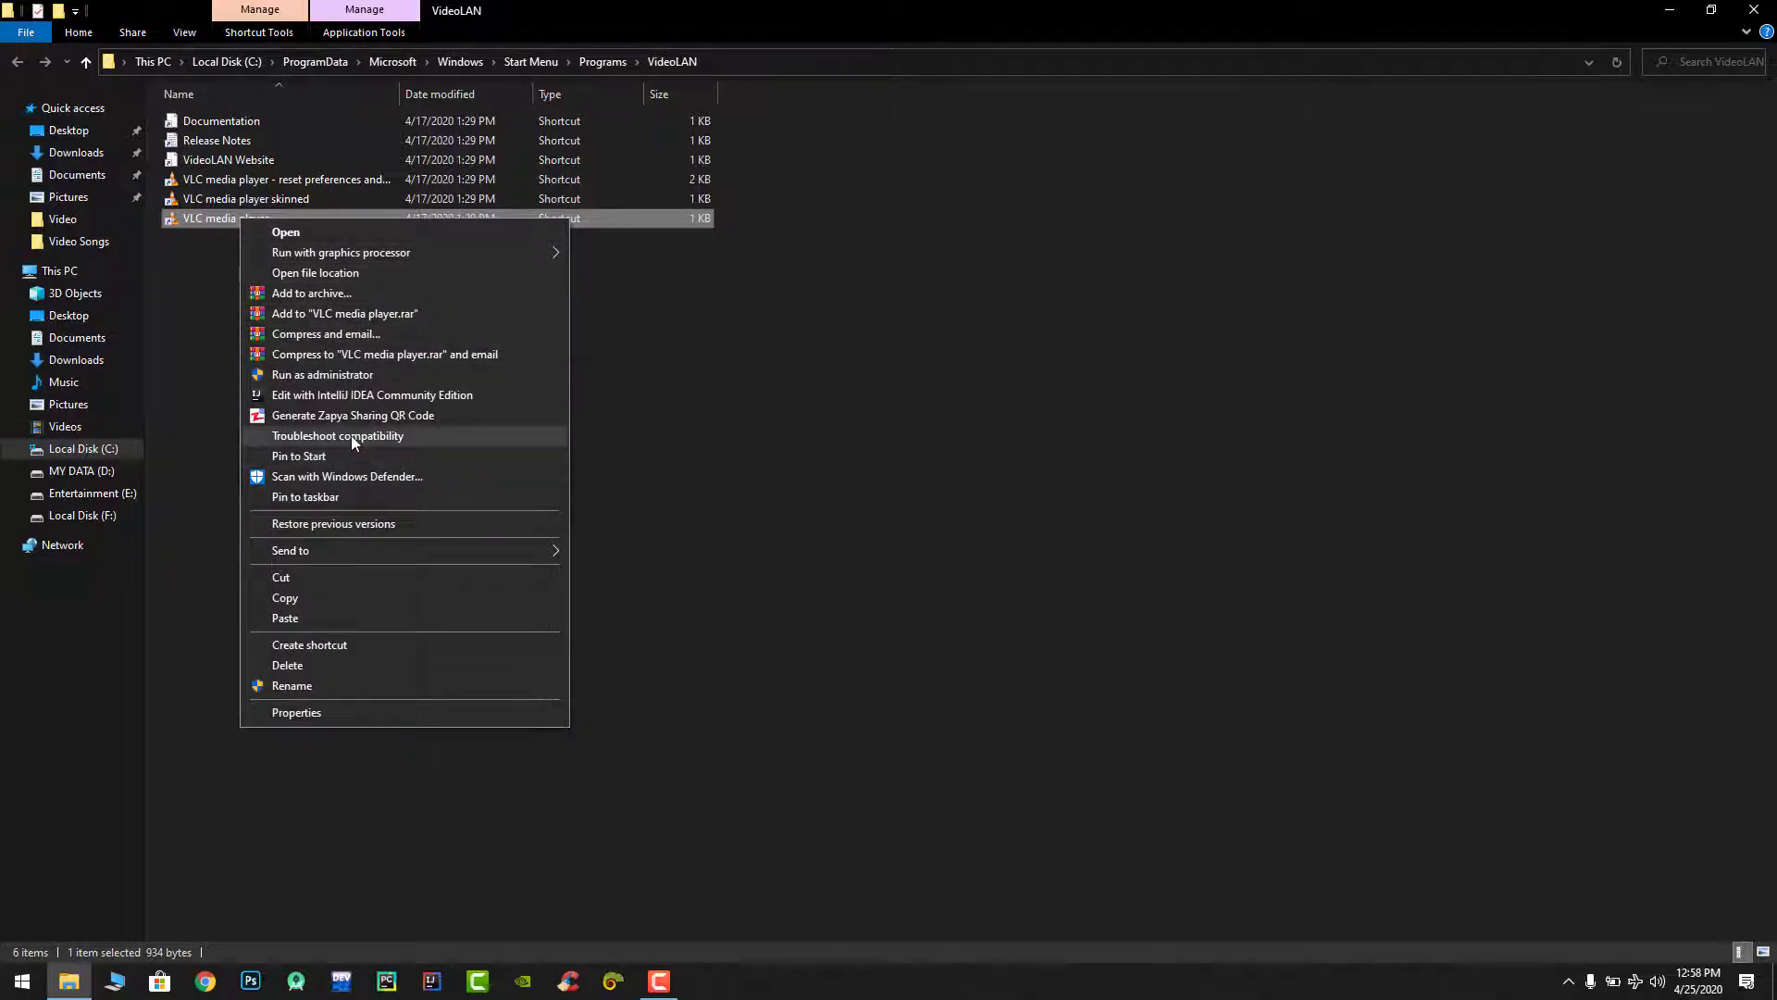
pyautogui.click(321, 273)
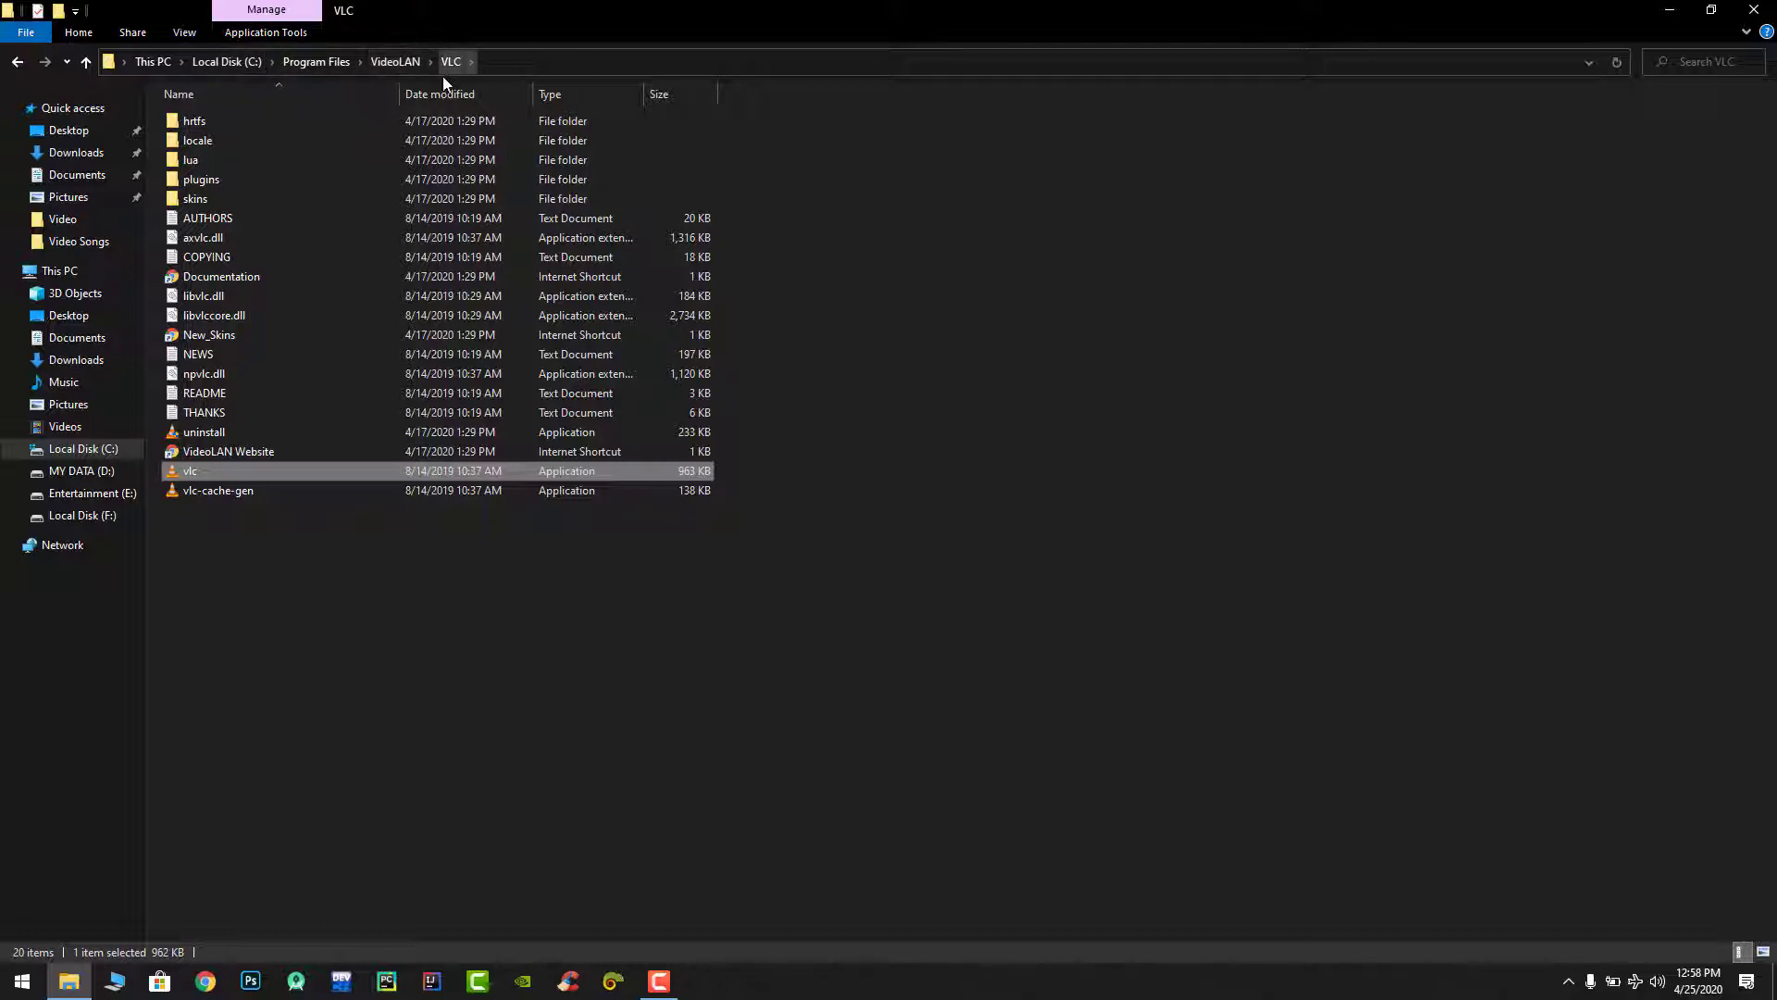
# - Rename the vlc application file to vlc2 with administrator permission
pyautogui.moveTo(200, 475)
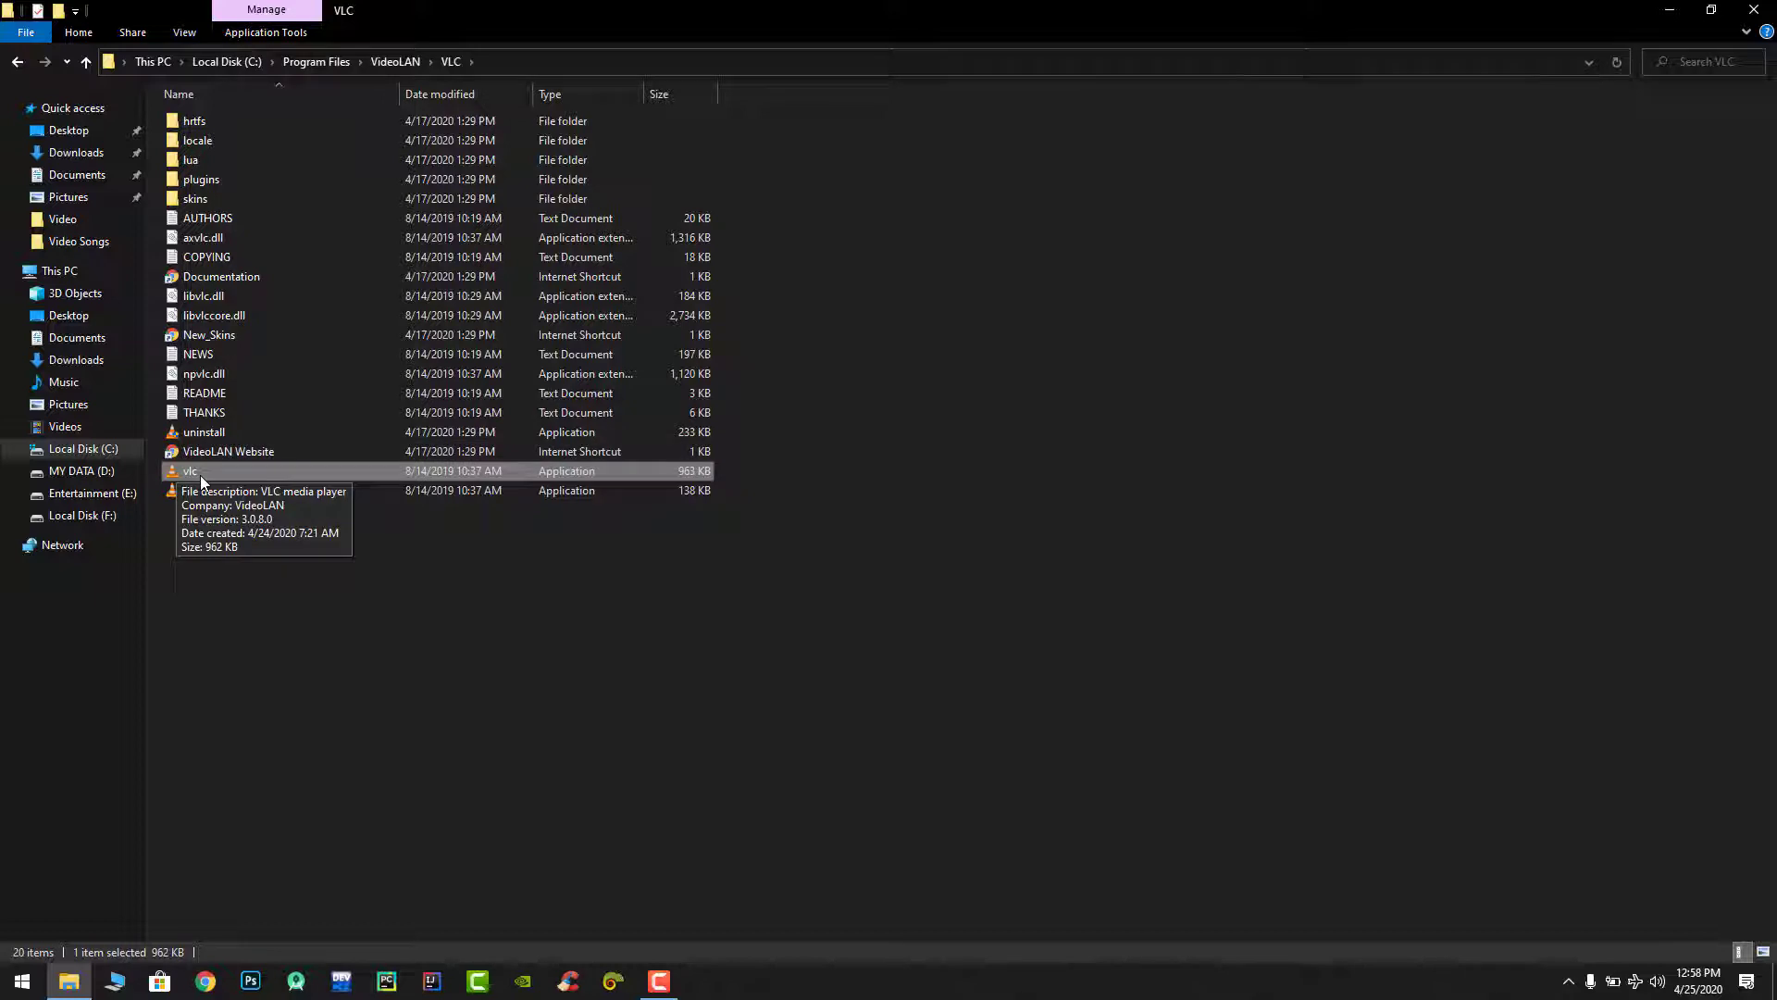
pyautogui.click(203, 469)
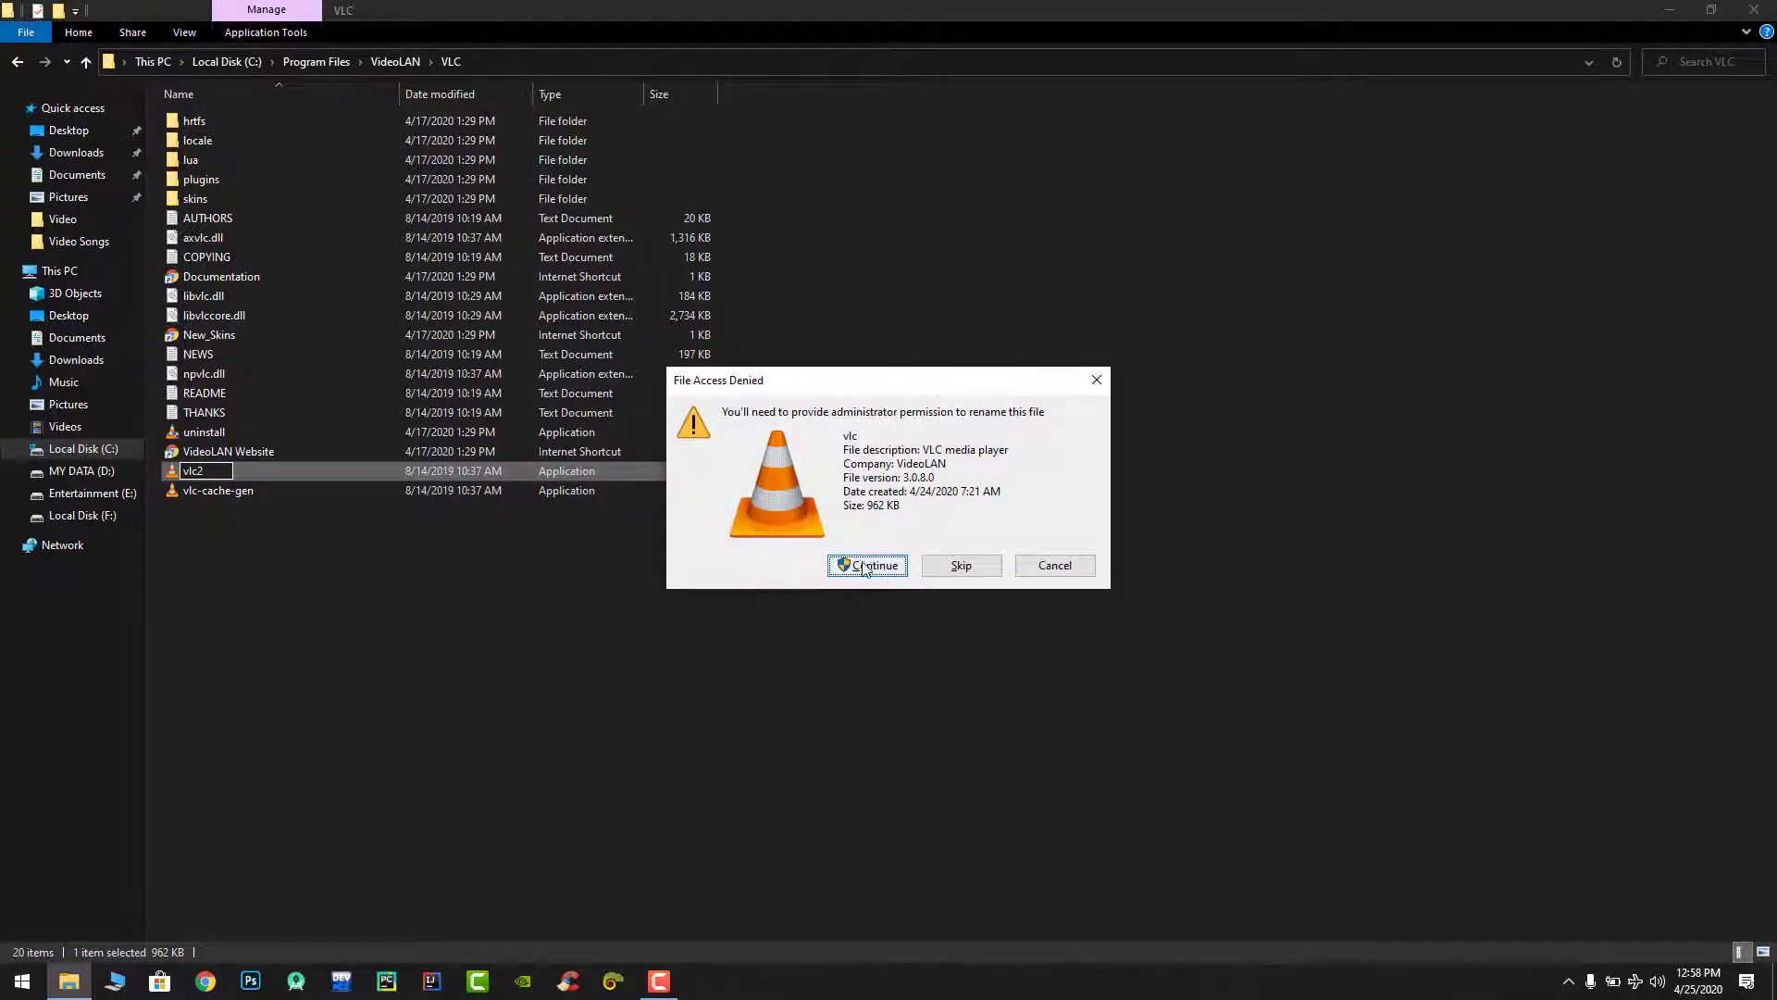
# - Switch to NVIDIA Control Panel and show the program-specific 3D settings with their preferred graphics processor choices
pyautogui.click(1669, 10)
pyautogui.rightClick(702, 125)
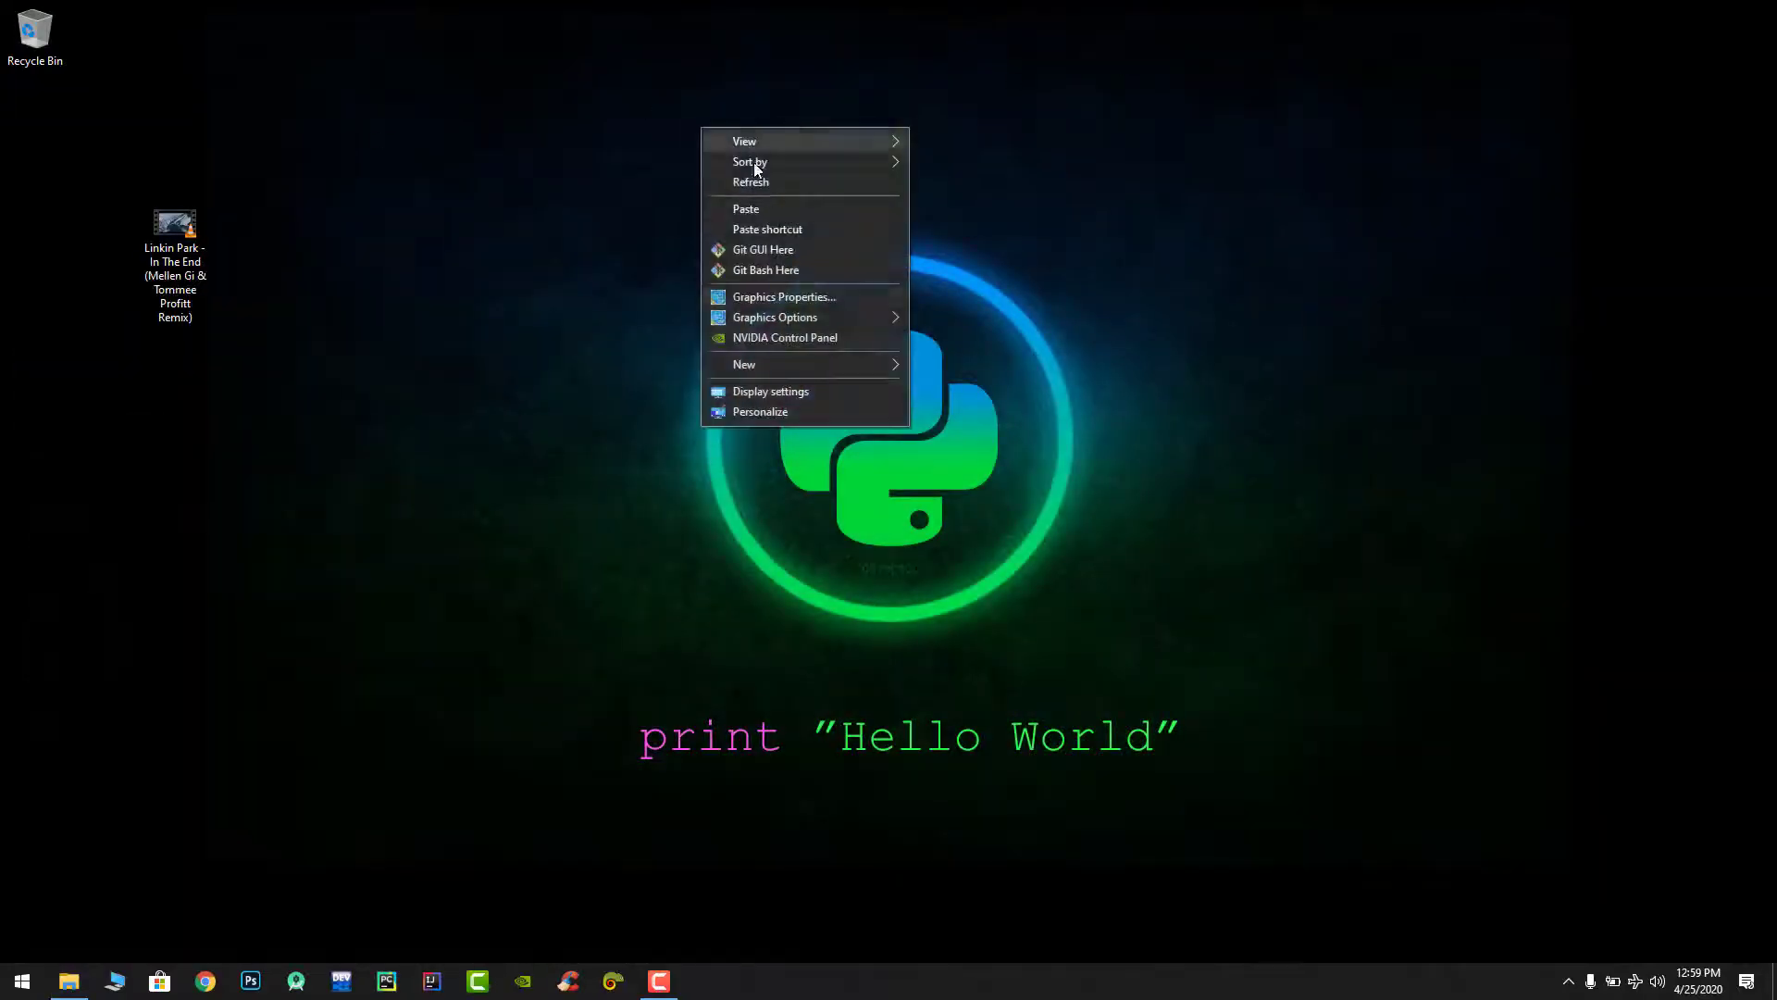
pyautogui.click(801, 337)
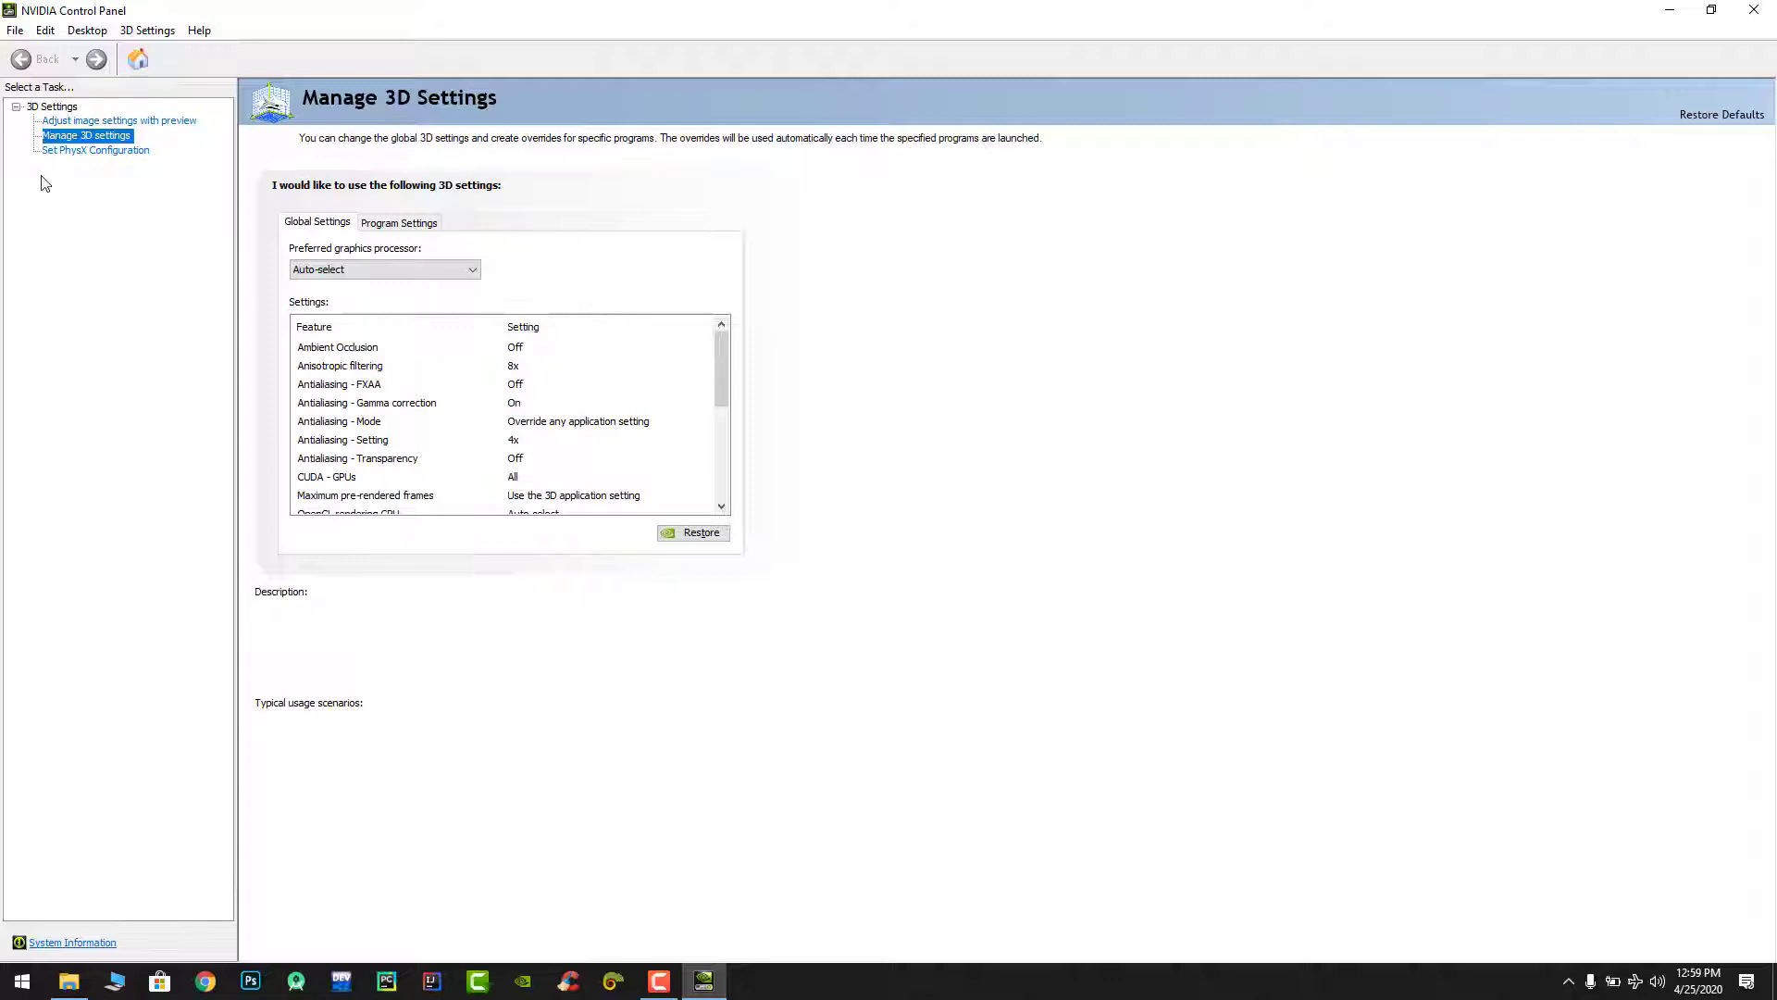
pyautogui.click(55, 138)
pyautogui.click(412, 232)
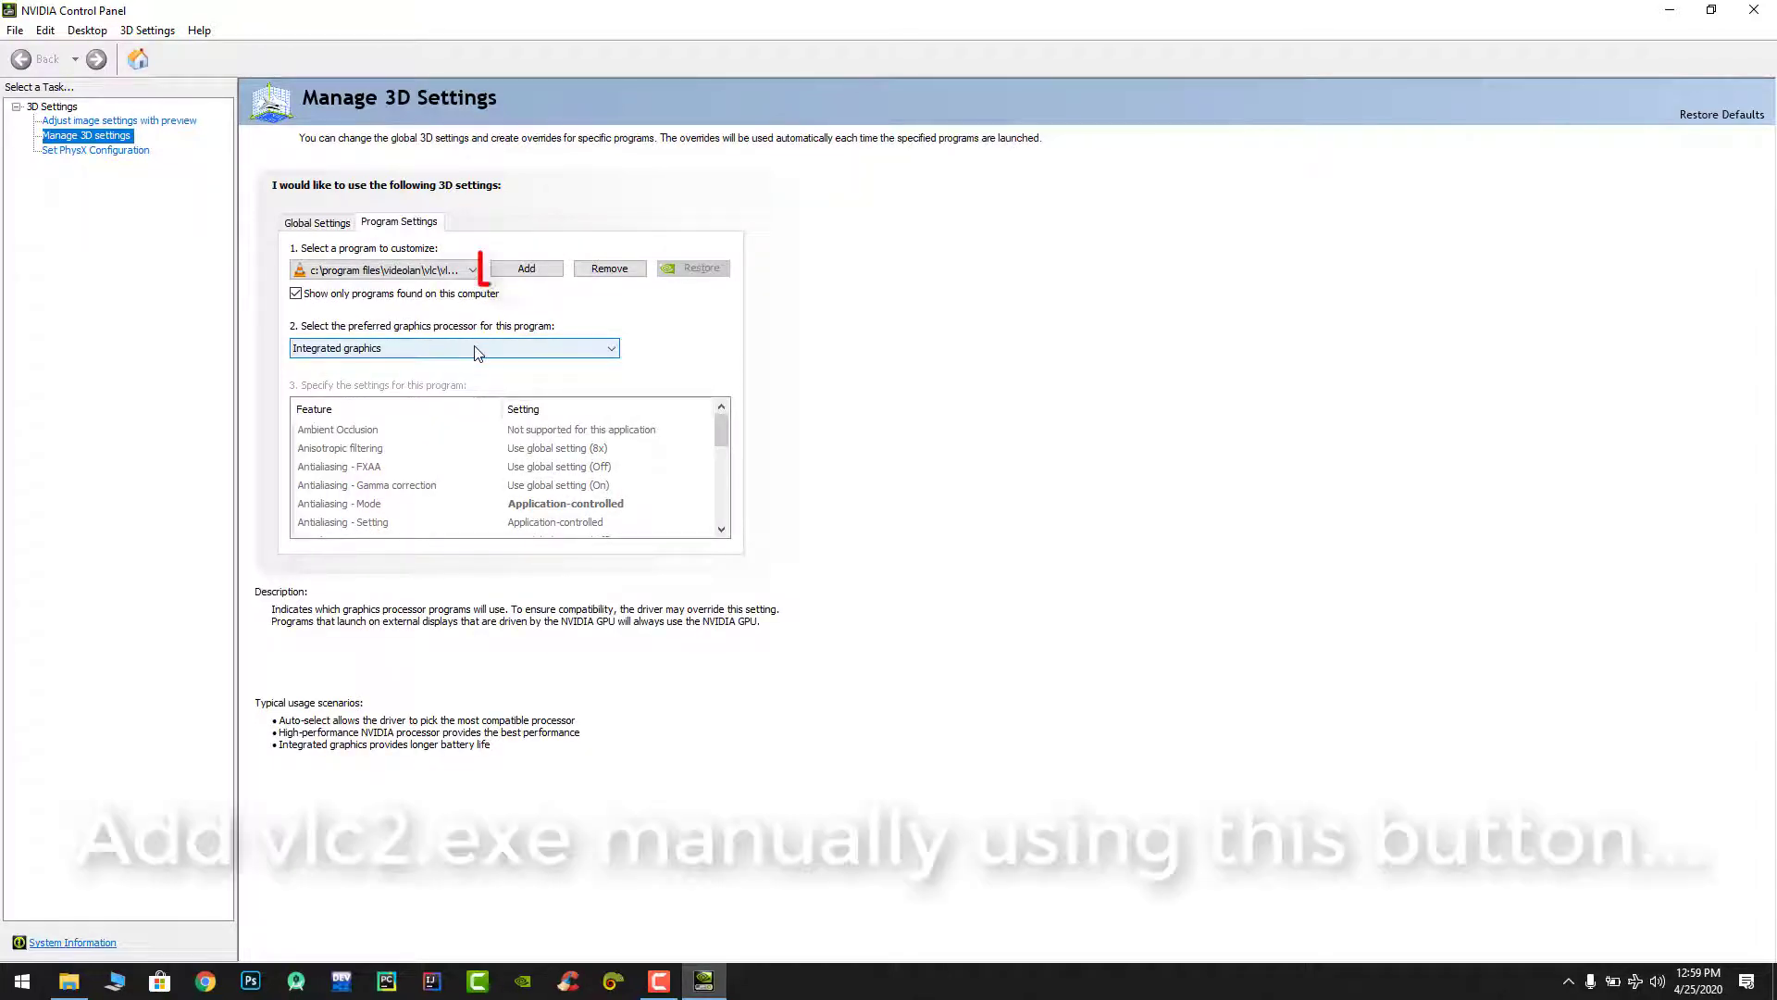
pyautogui.click(476, 348)
pyautogui.click(477, 348)
# - Return to the VLC folder in File Explorer and rename vlc2 back to vlc with administrator permission
pyautogui.click(80, 988)
pyautogui.click(207, 474)
pyautogui.click(207, 474)
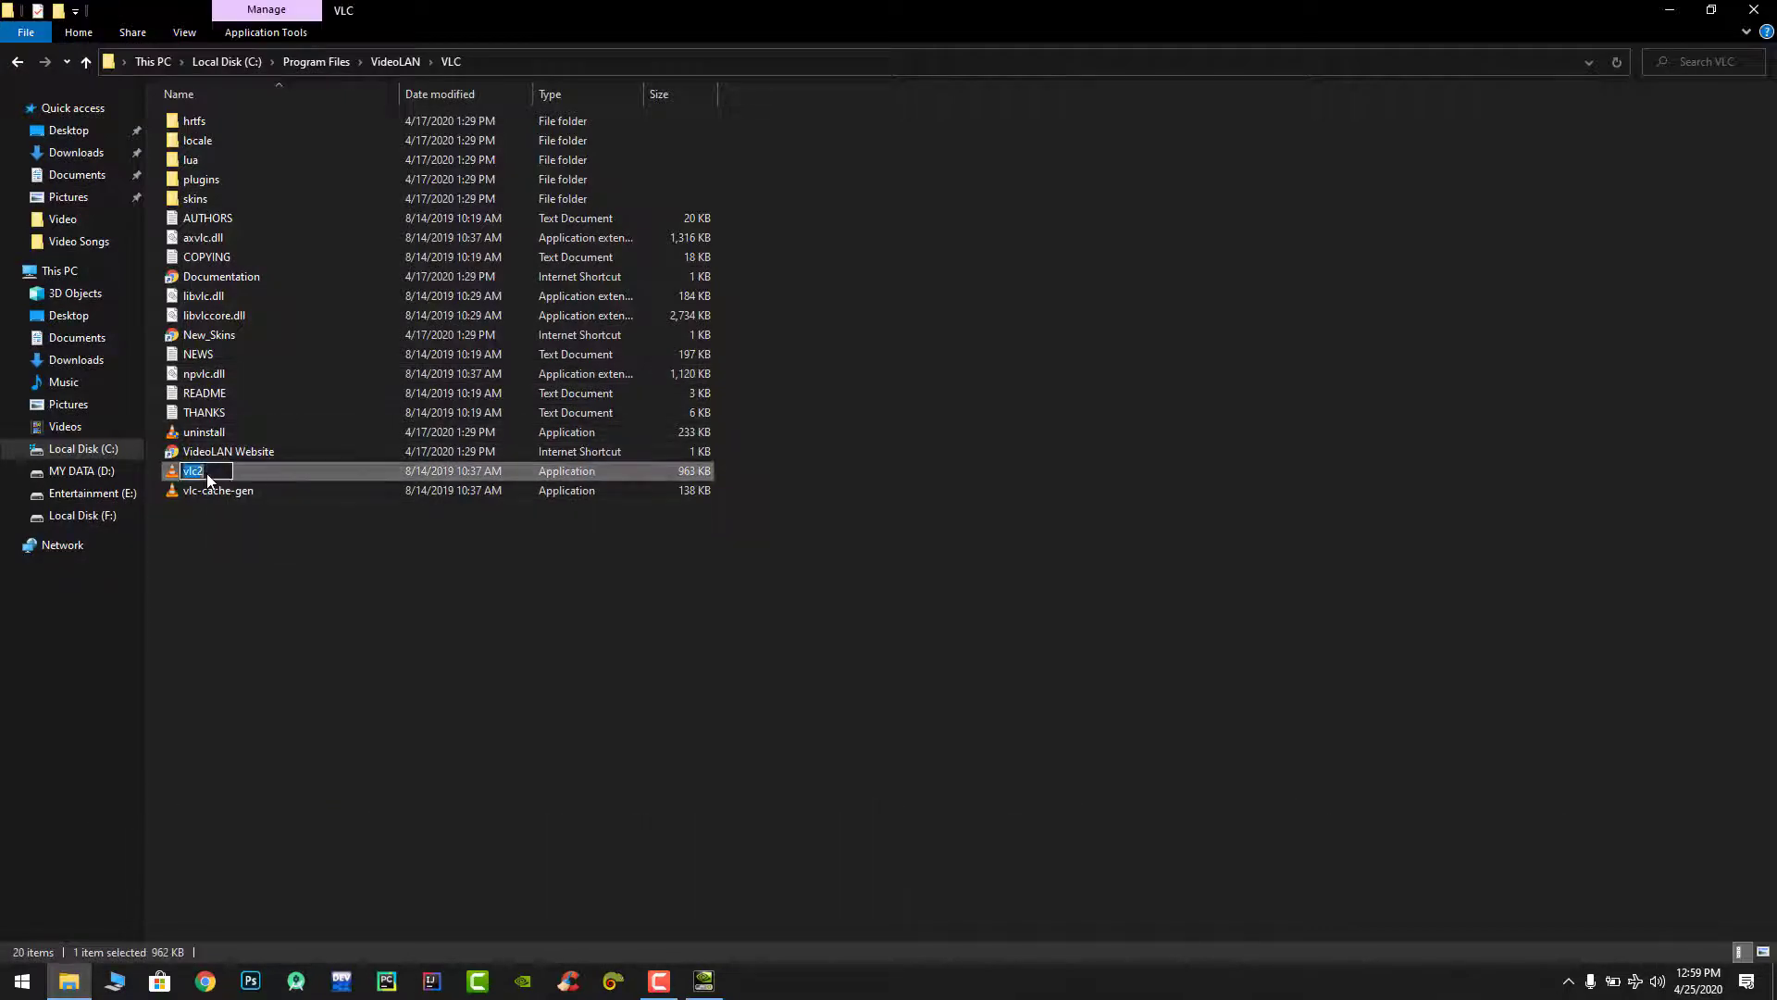
pyautogui.press('End')
pyautogui.press('BackSpace')
pyautogui.press('Return')
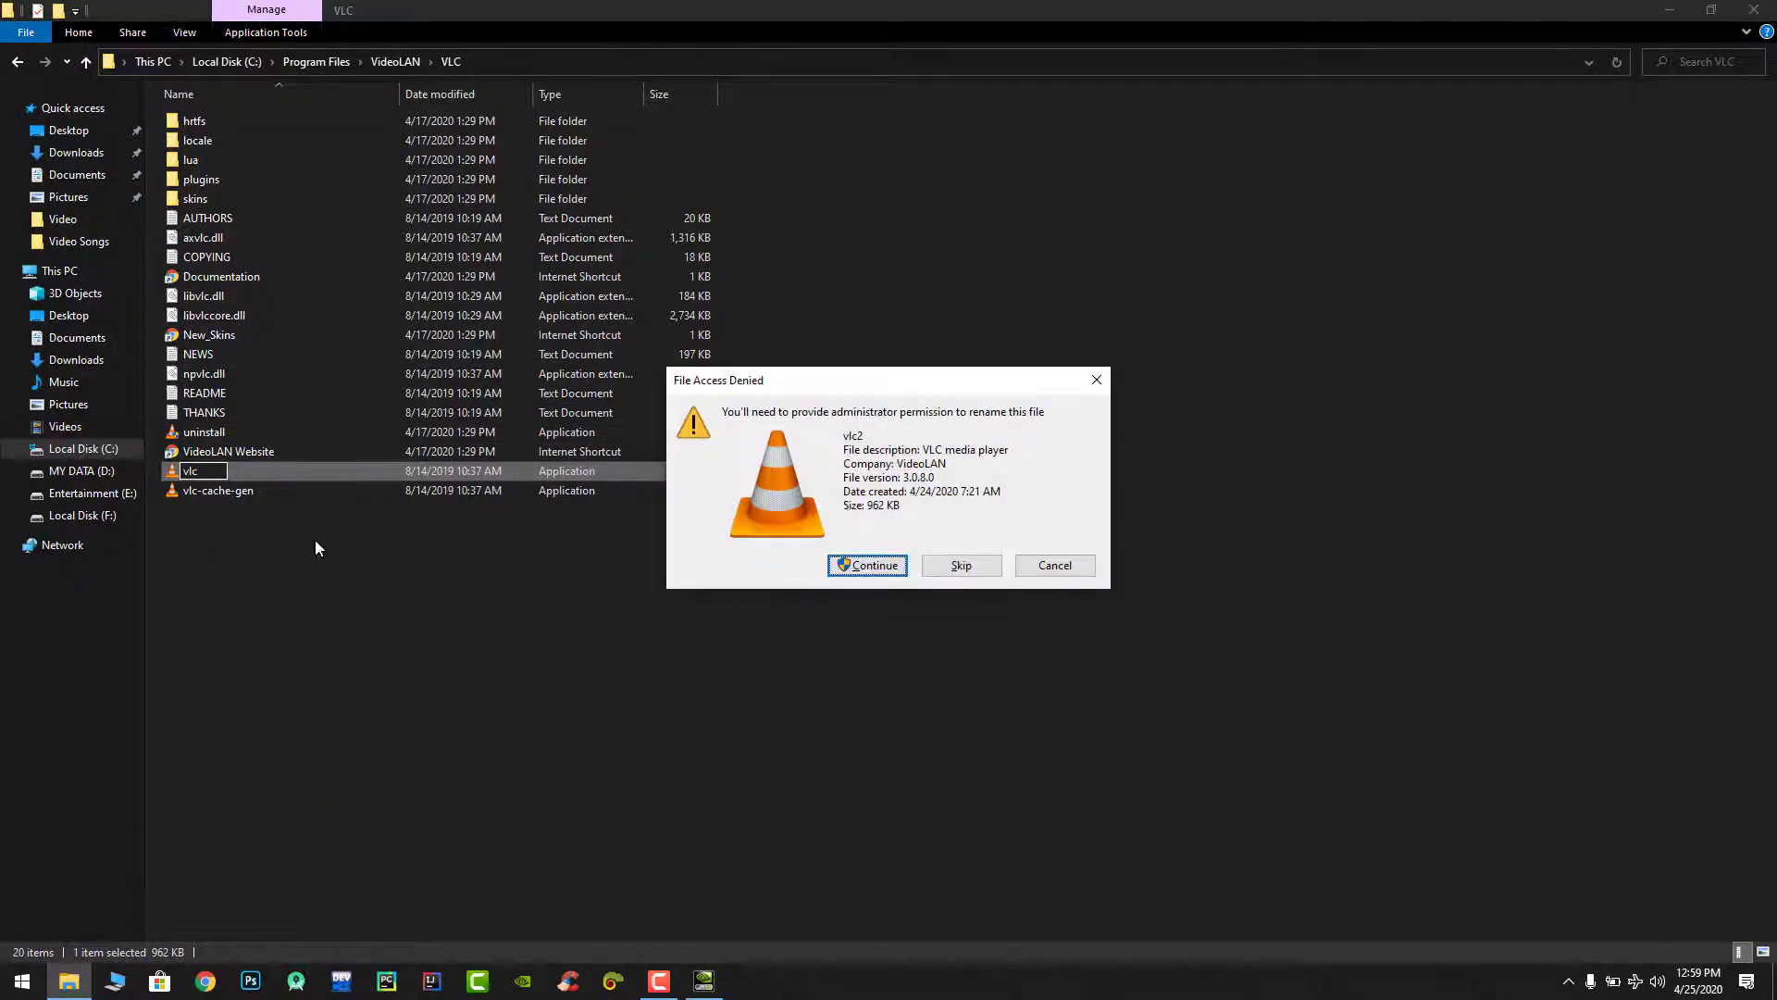
pyautogui.click(861, 566)
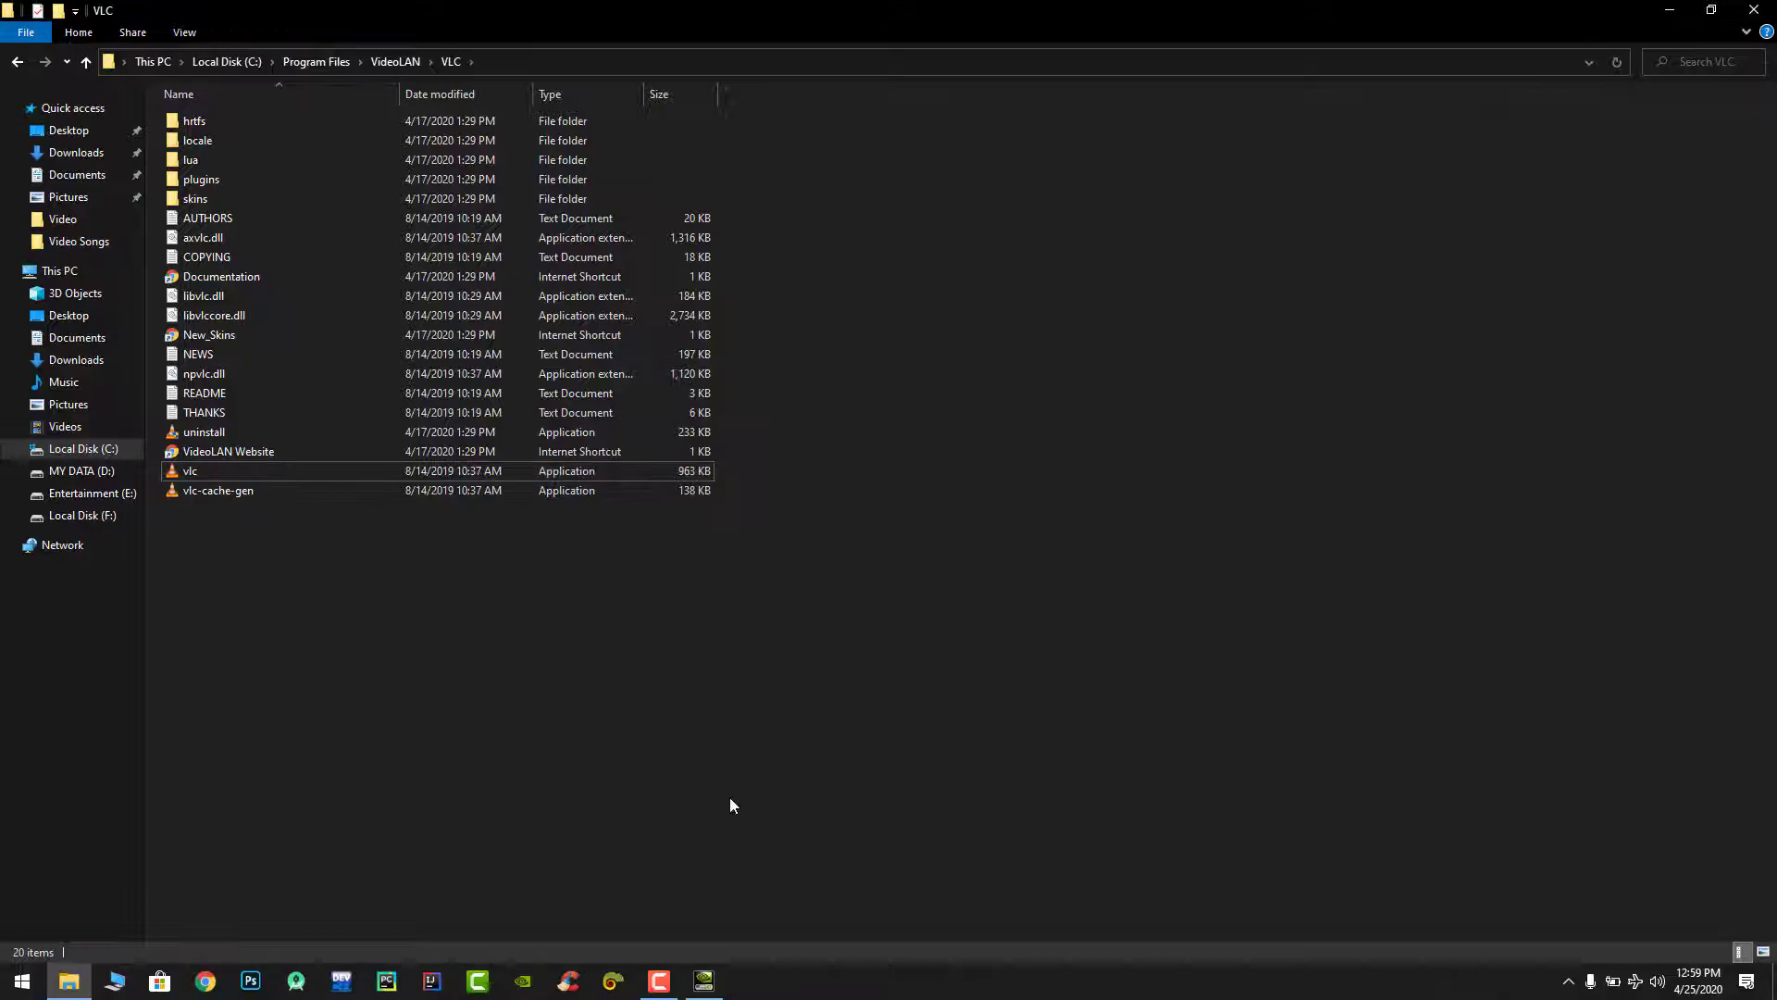
# - Select VLC media player (vlc.exe) as the program to customize in NVIDIA Control Panel
pyautogui.hotkey('alt', 'Tab')
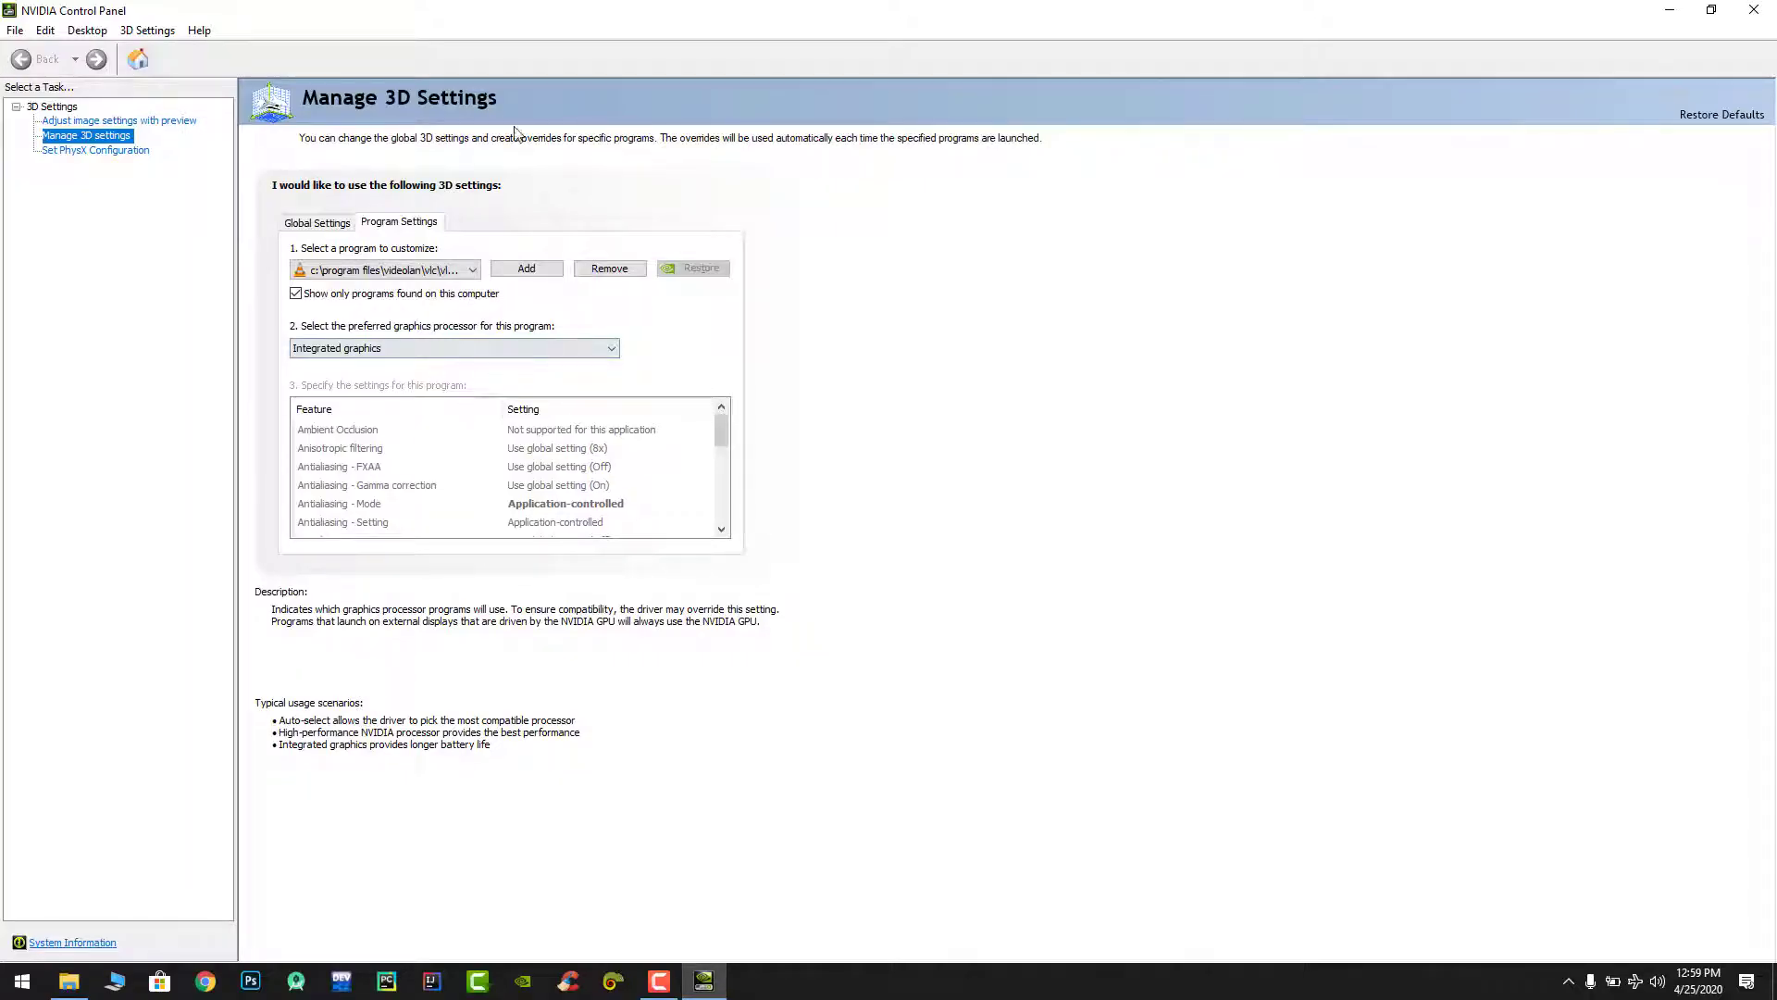
pyautogui.click(400, 269)
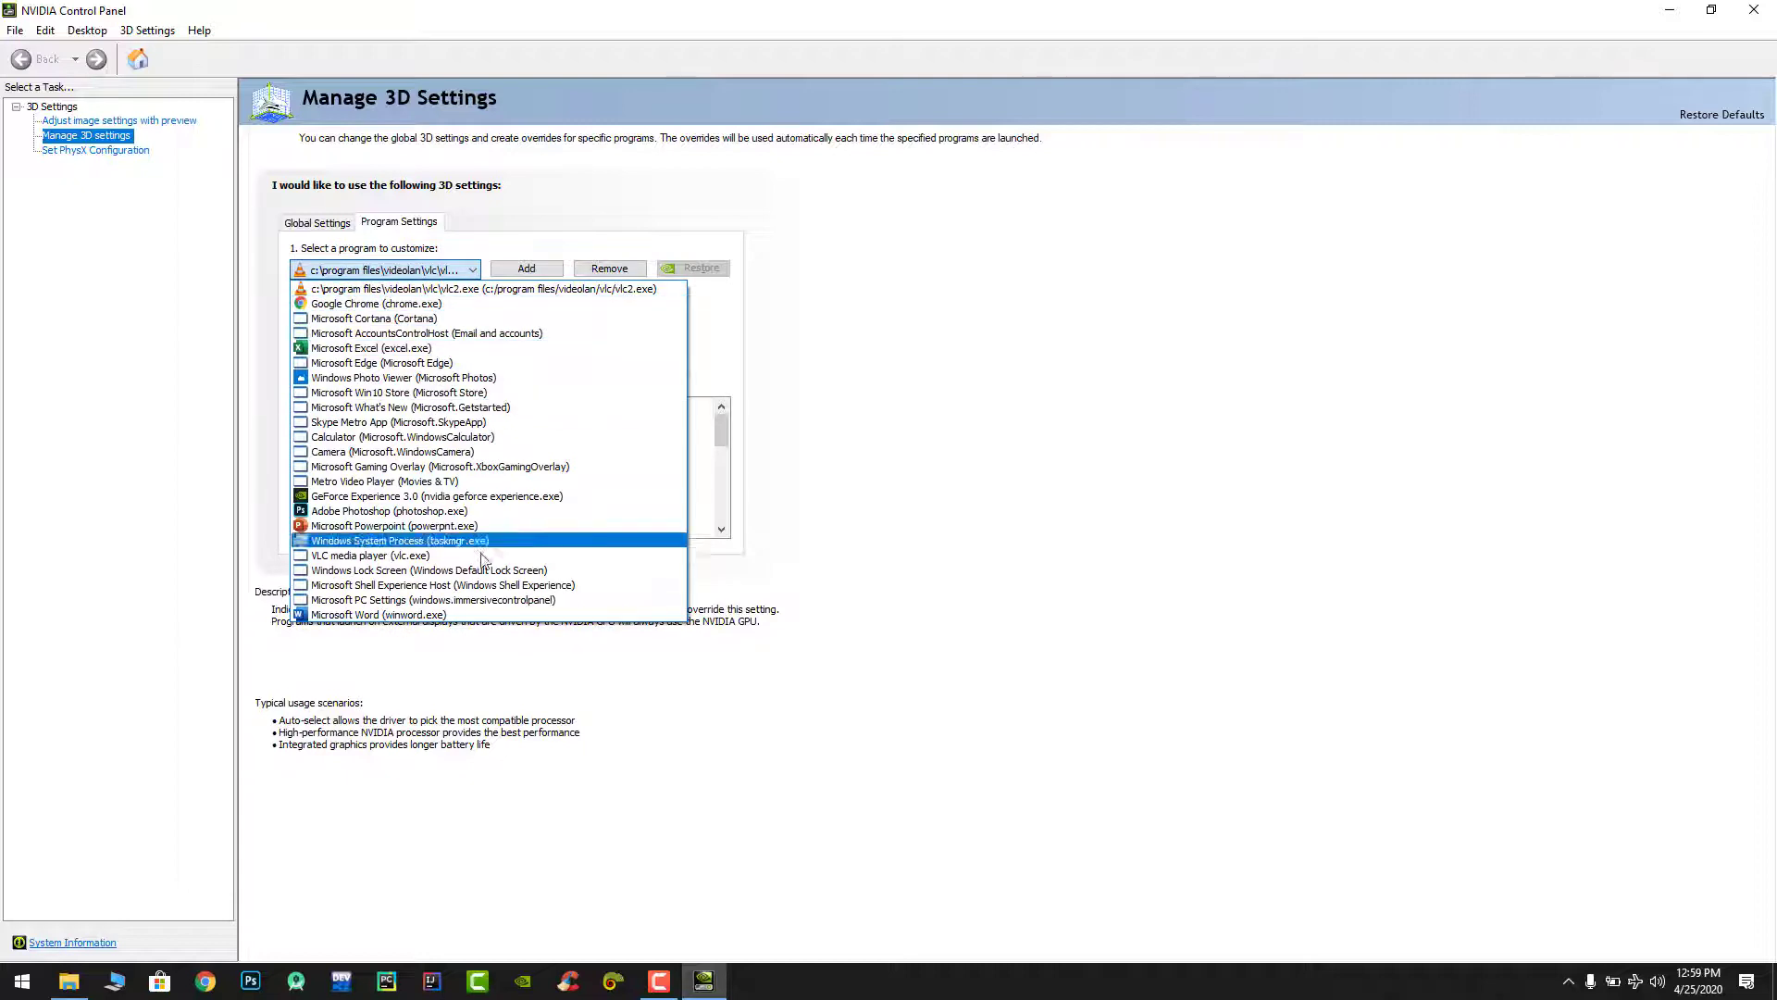
pyautogui.click(482, 556)
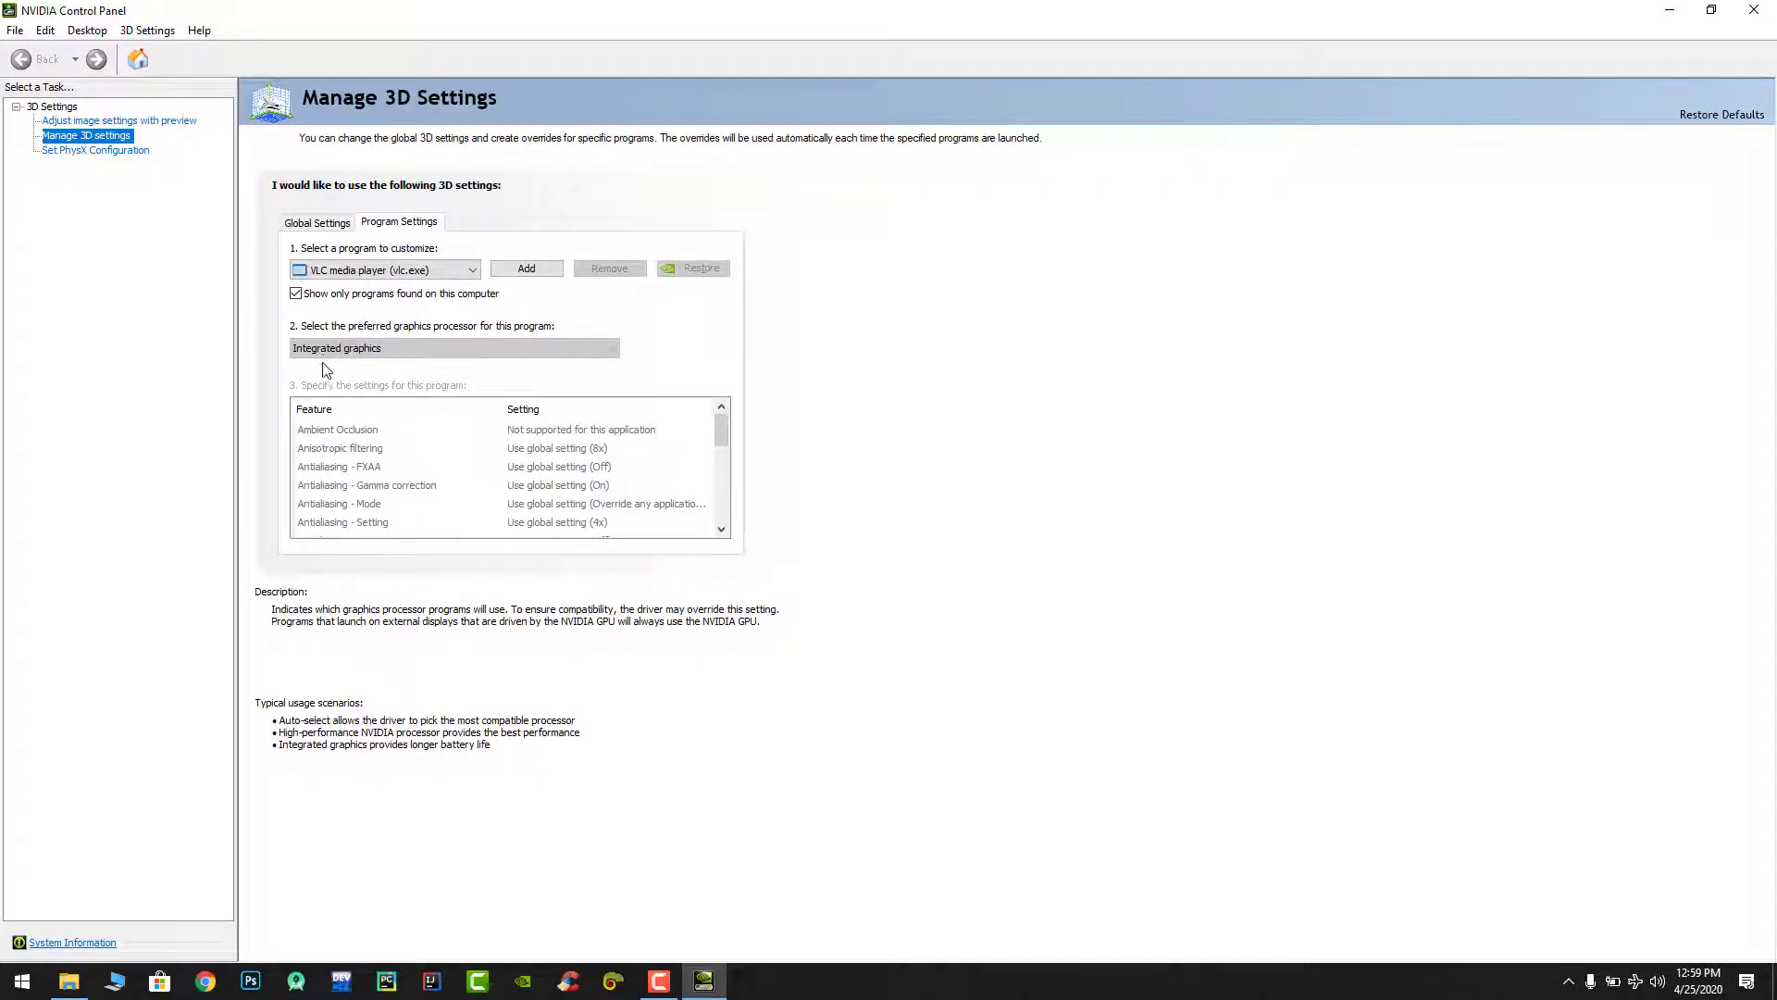
# - Go back to File Explorer and rename the vlc application to vlc2 again, granting administrator permission
pyautogui.click(68, 980)
pyautogui.click(204, 469)
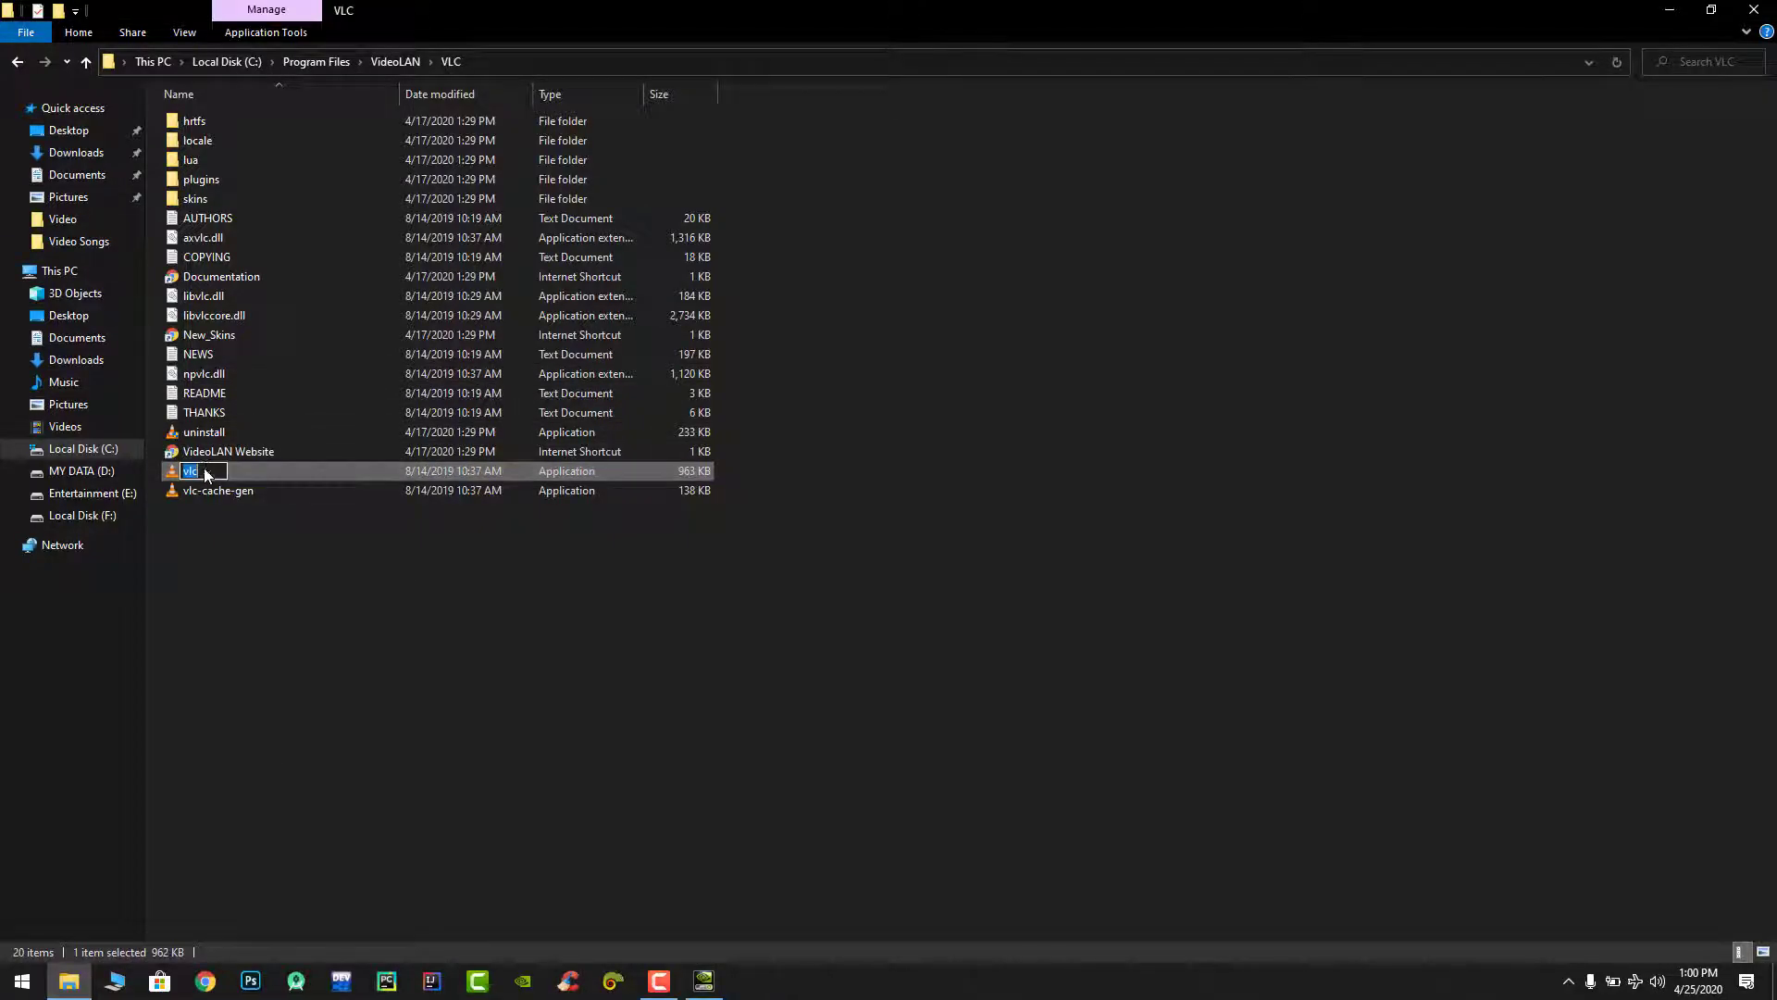
pyautogui.press('Return')
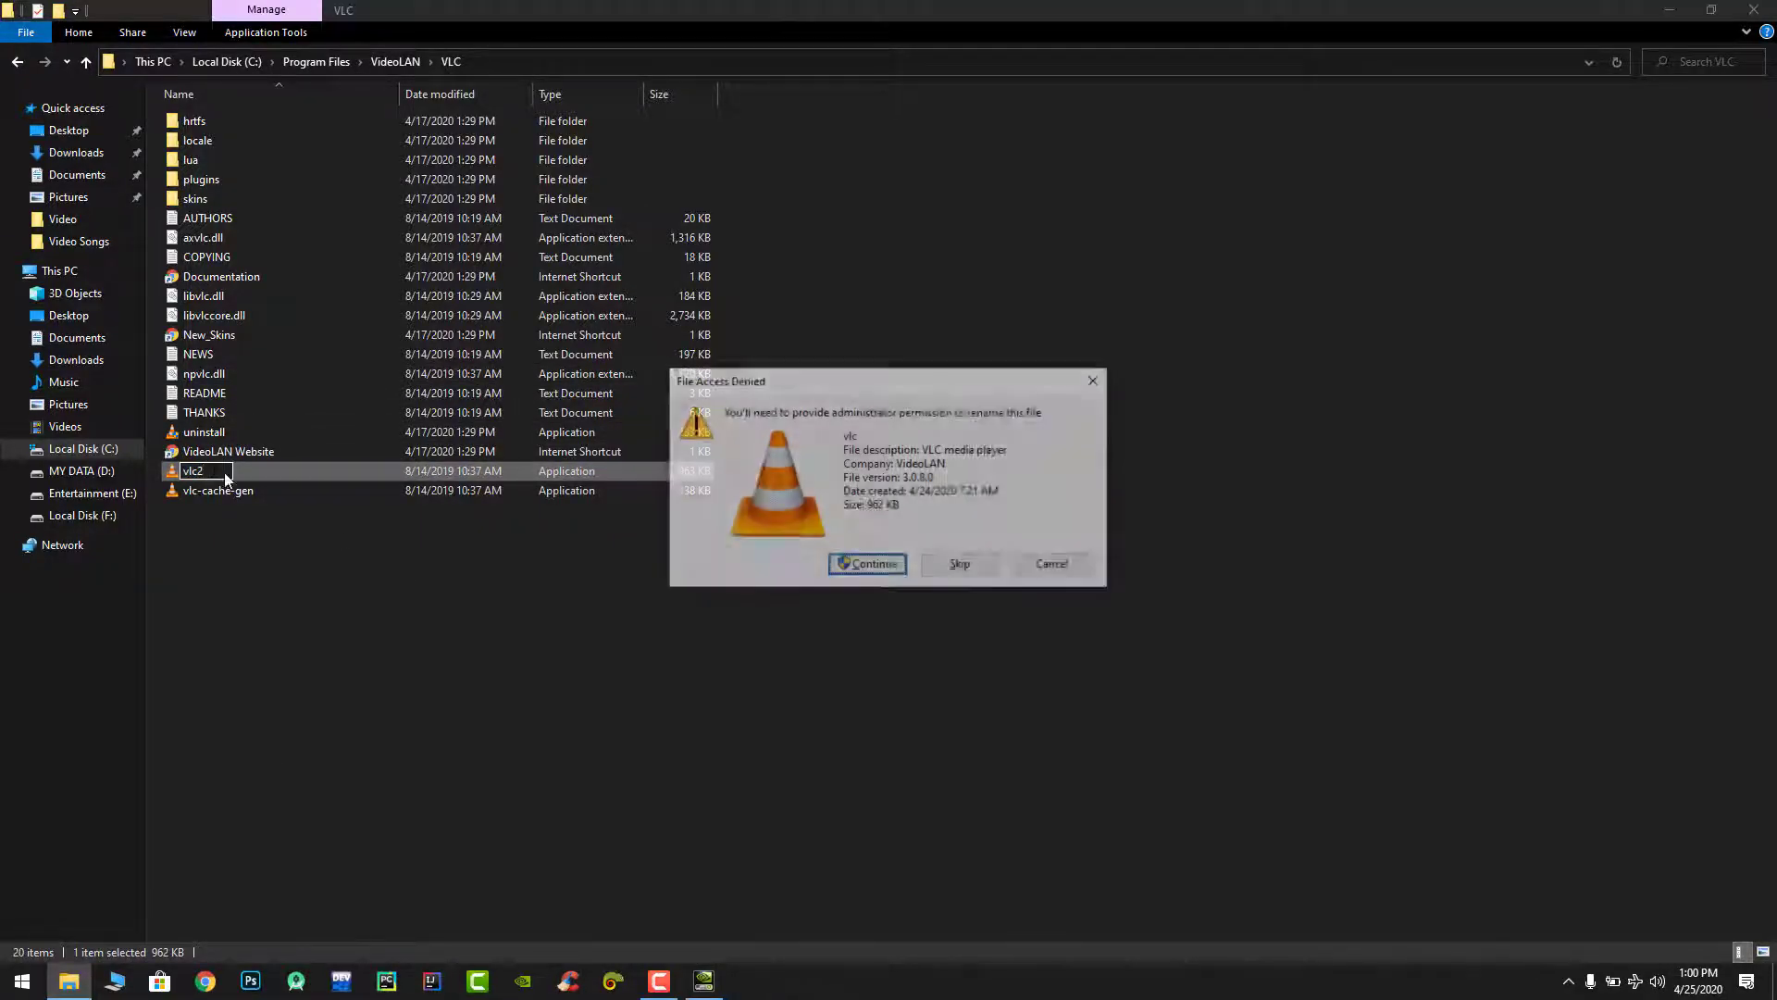
pyautogui.click(869, 569)
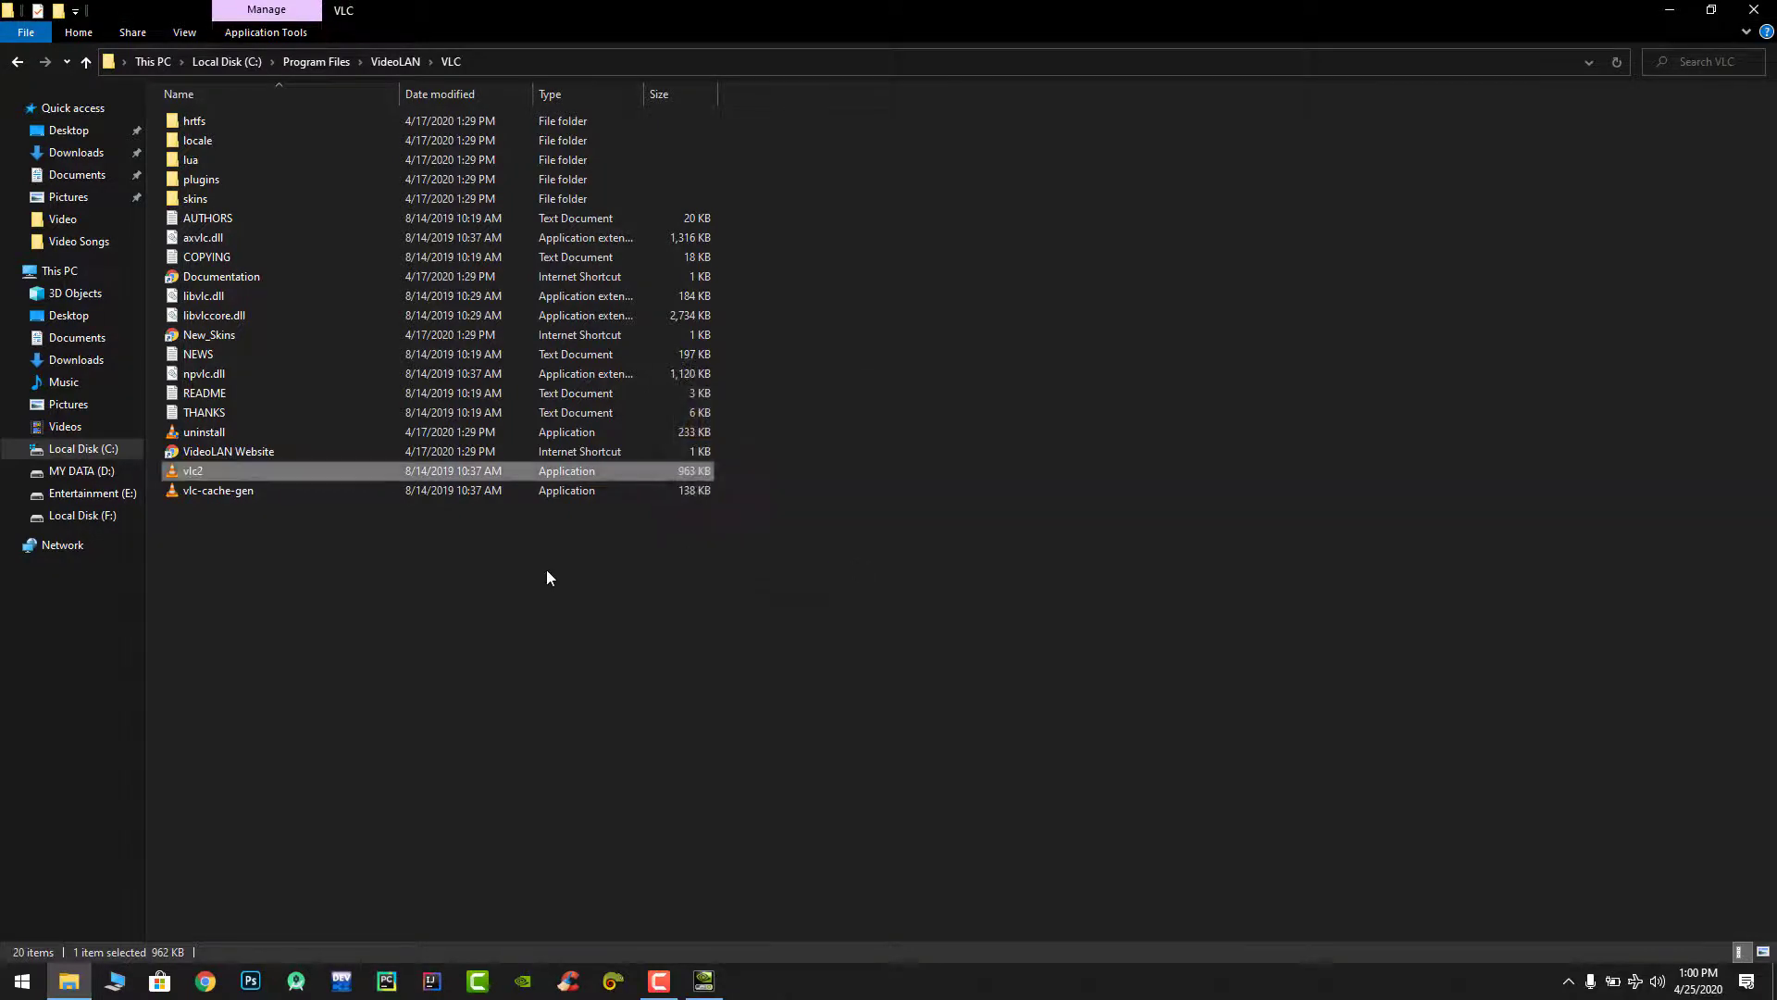
pyautogui.click(546, 567)
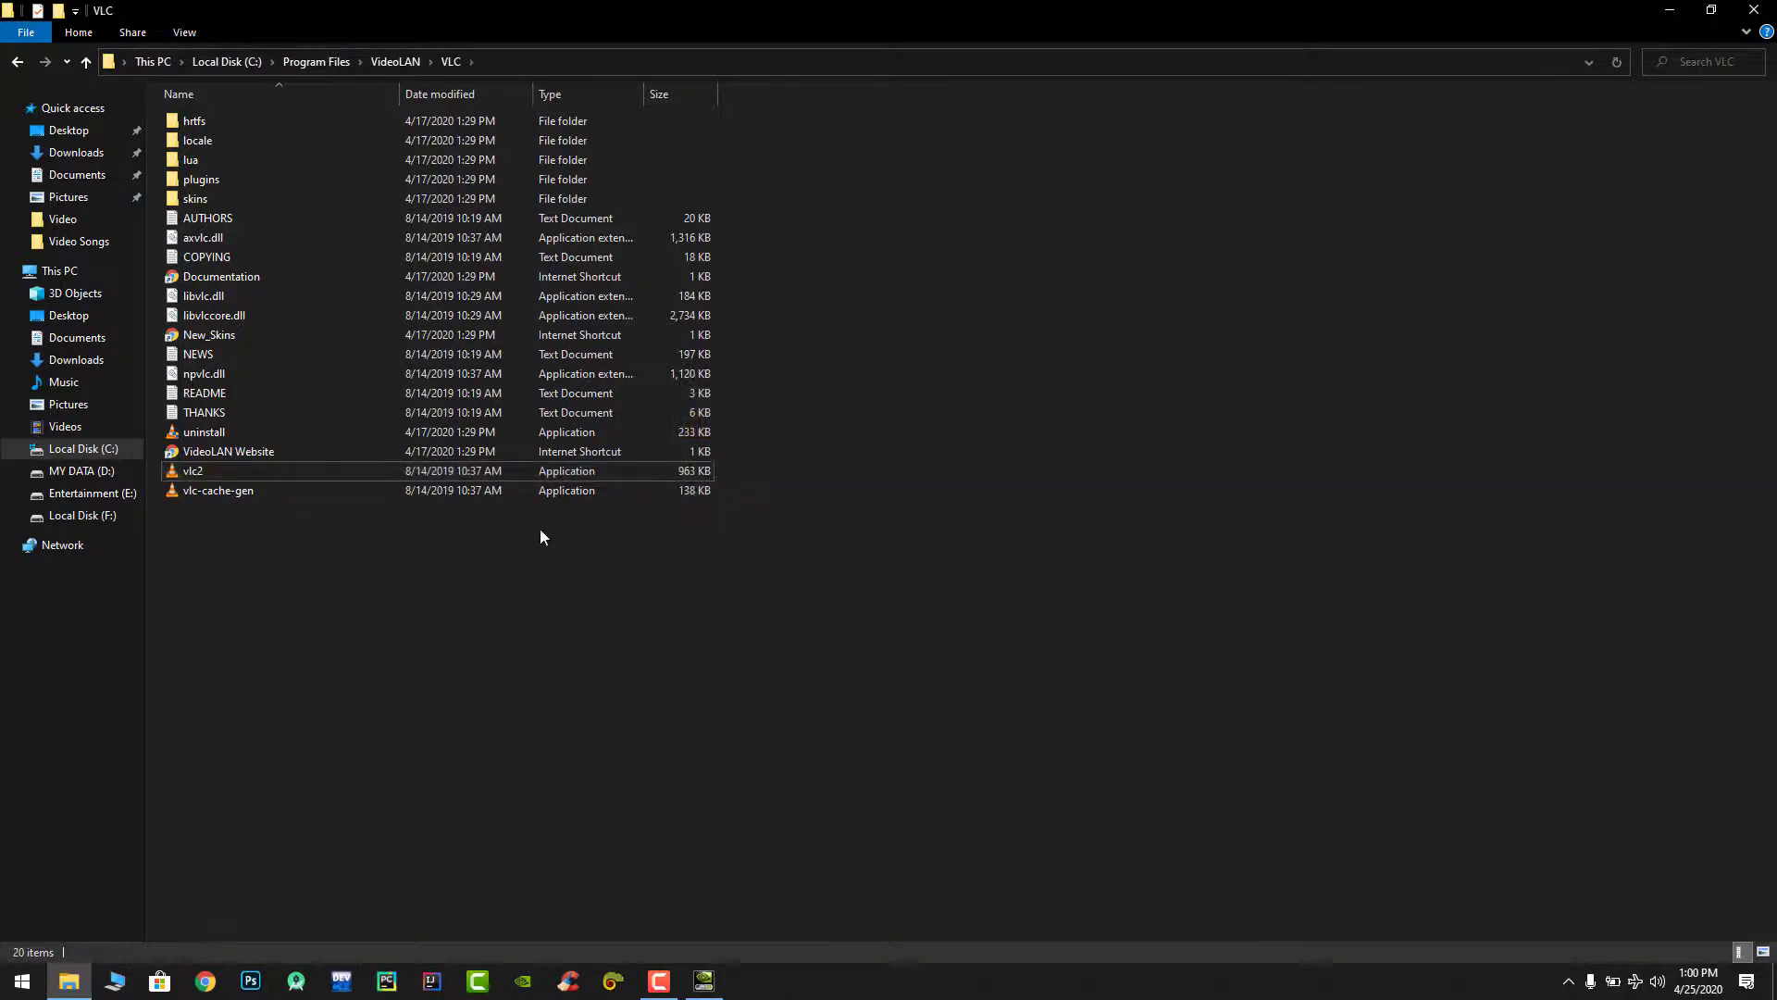
# - In NVIDIA Control Panel, assign the High-performance NVIDIA processor to vlc2.exe and apply the change
pyautogui.click(711, 987)
pyautogui.click(337, 271)
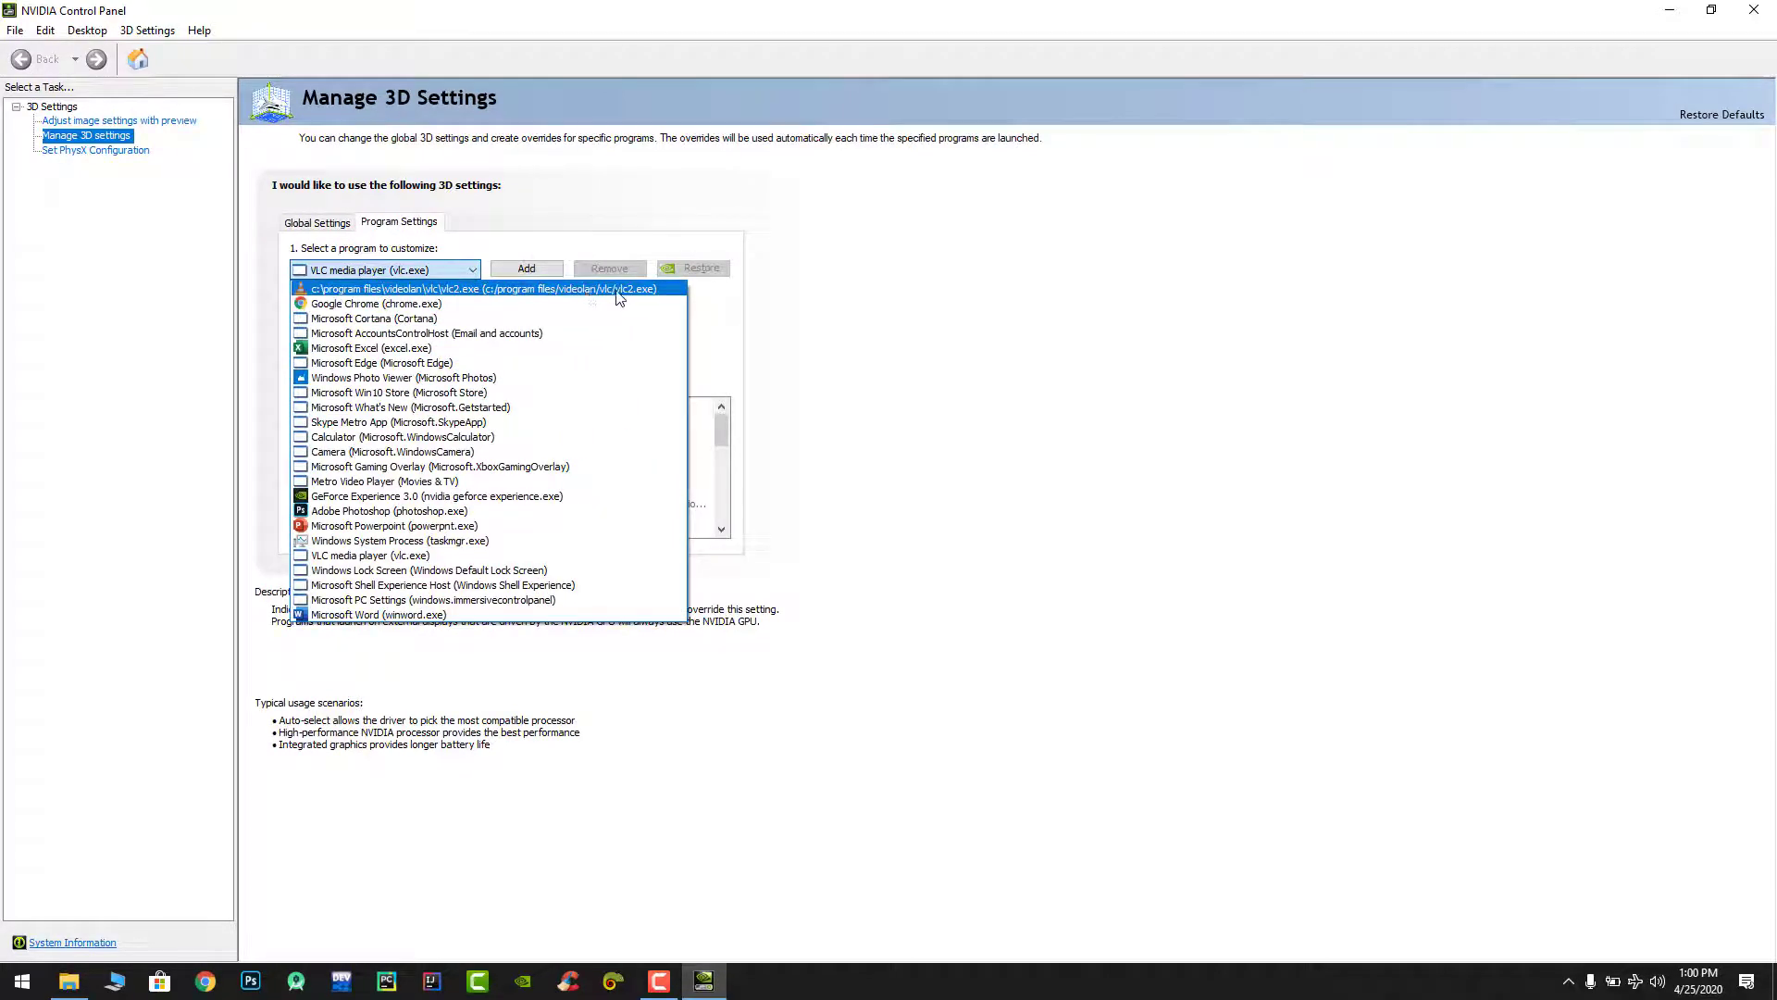
pyautogui.click(369, 288)
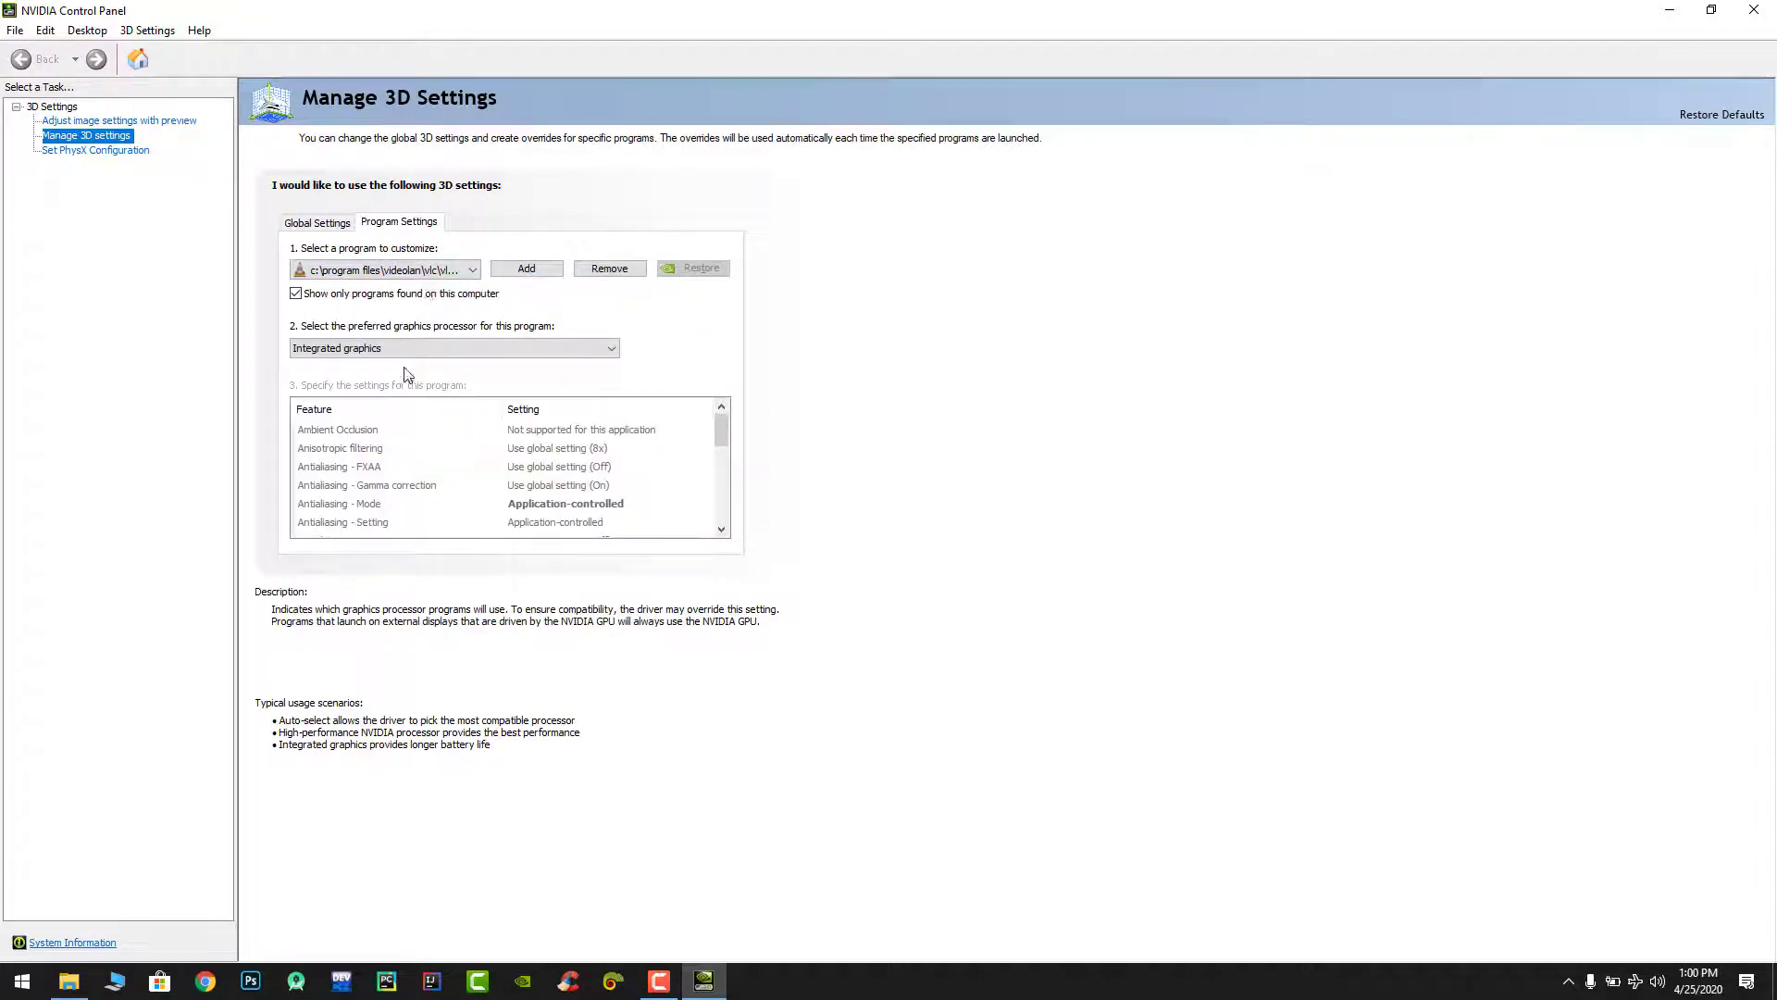
pyautogui.click(399, 350)
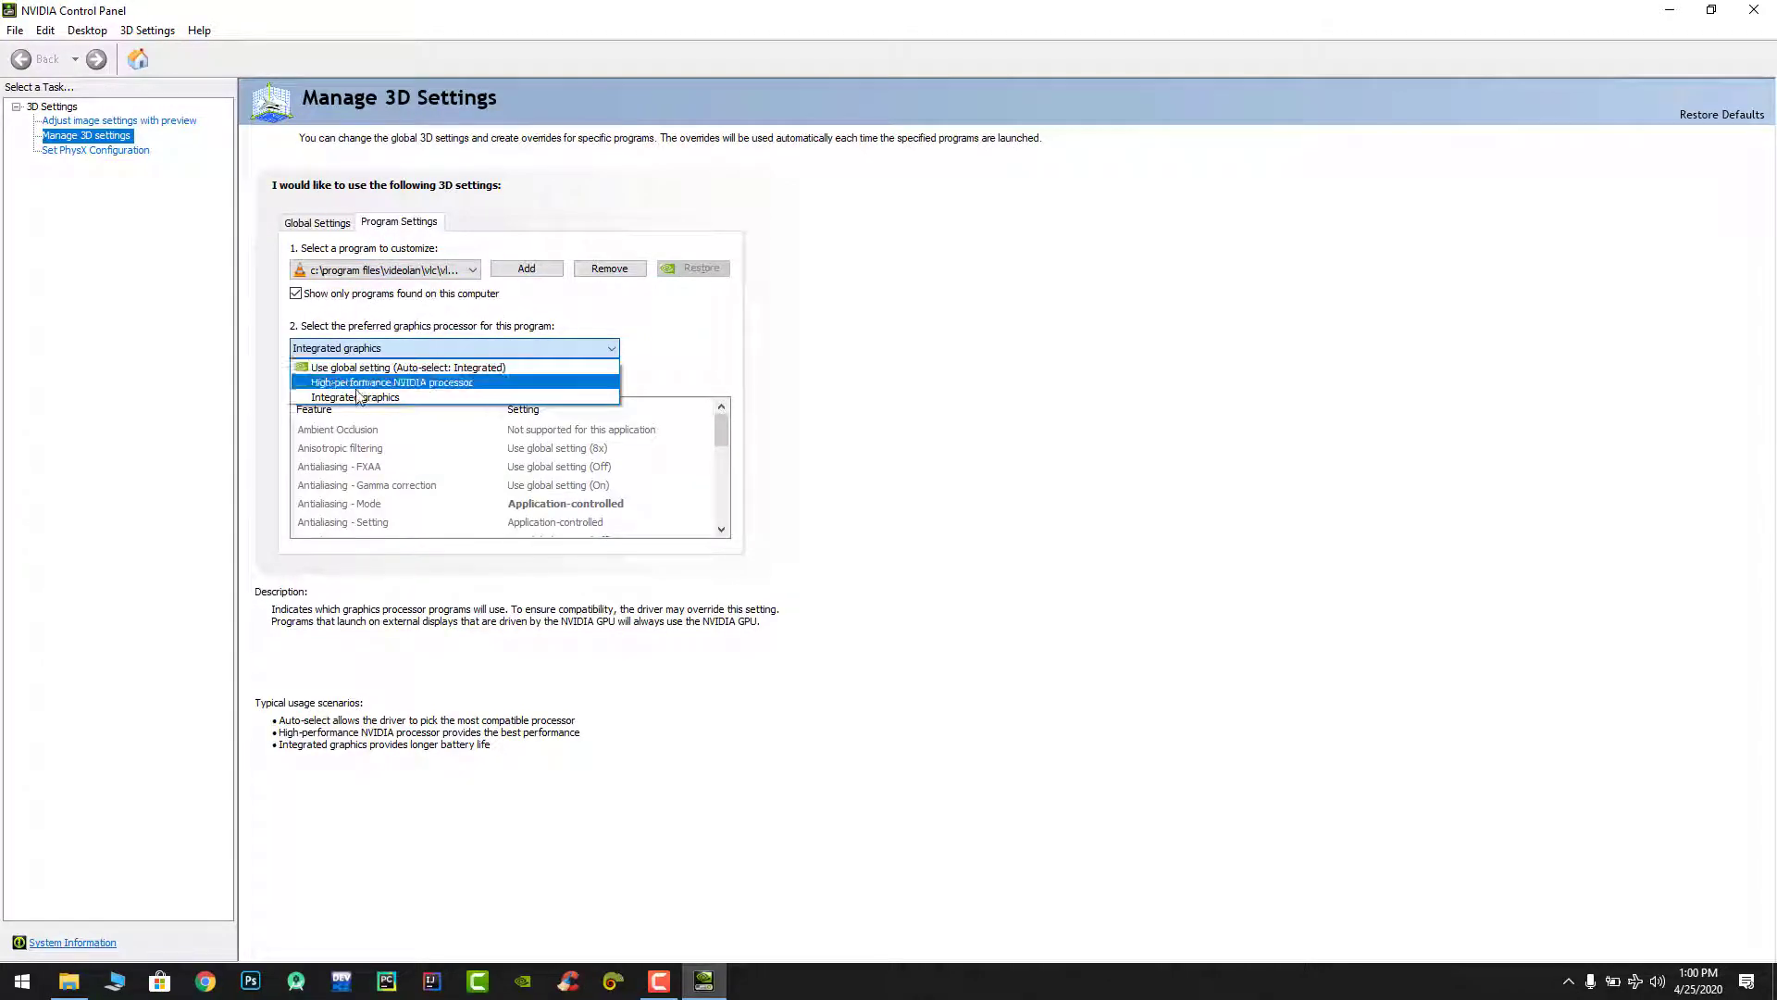
pyautogui.click(353, 384)
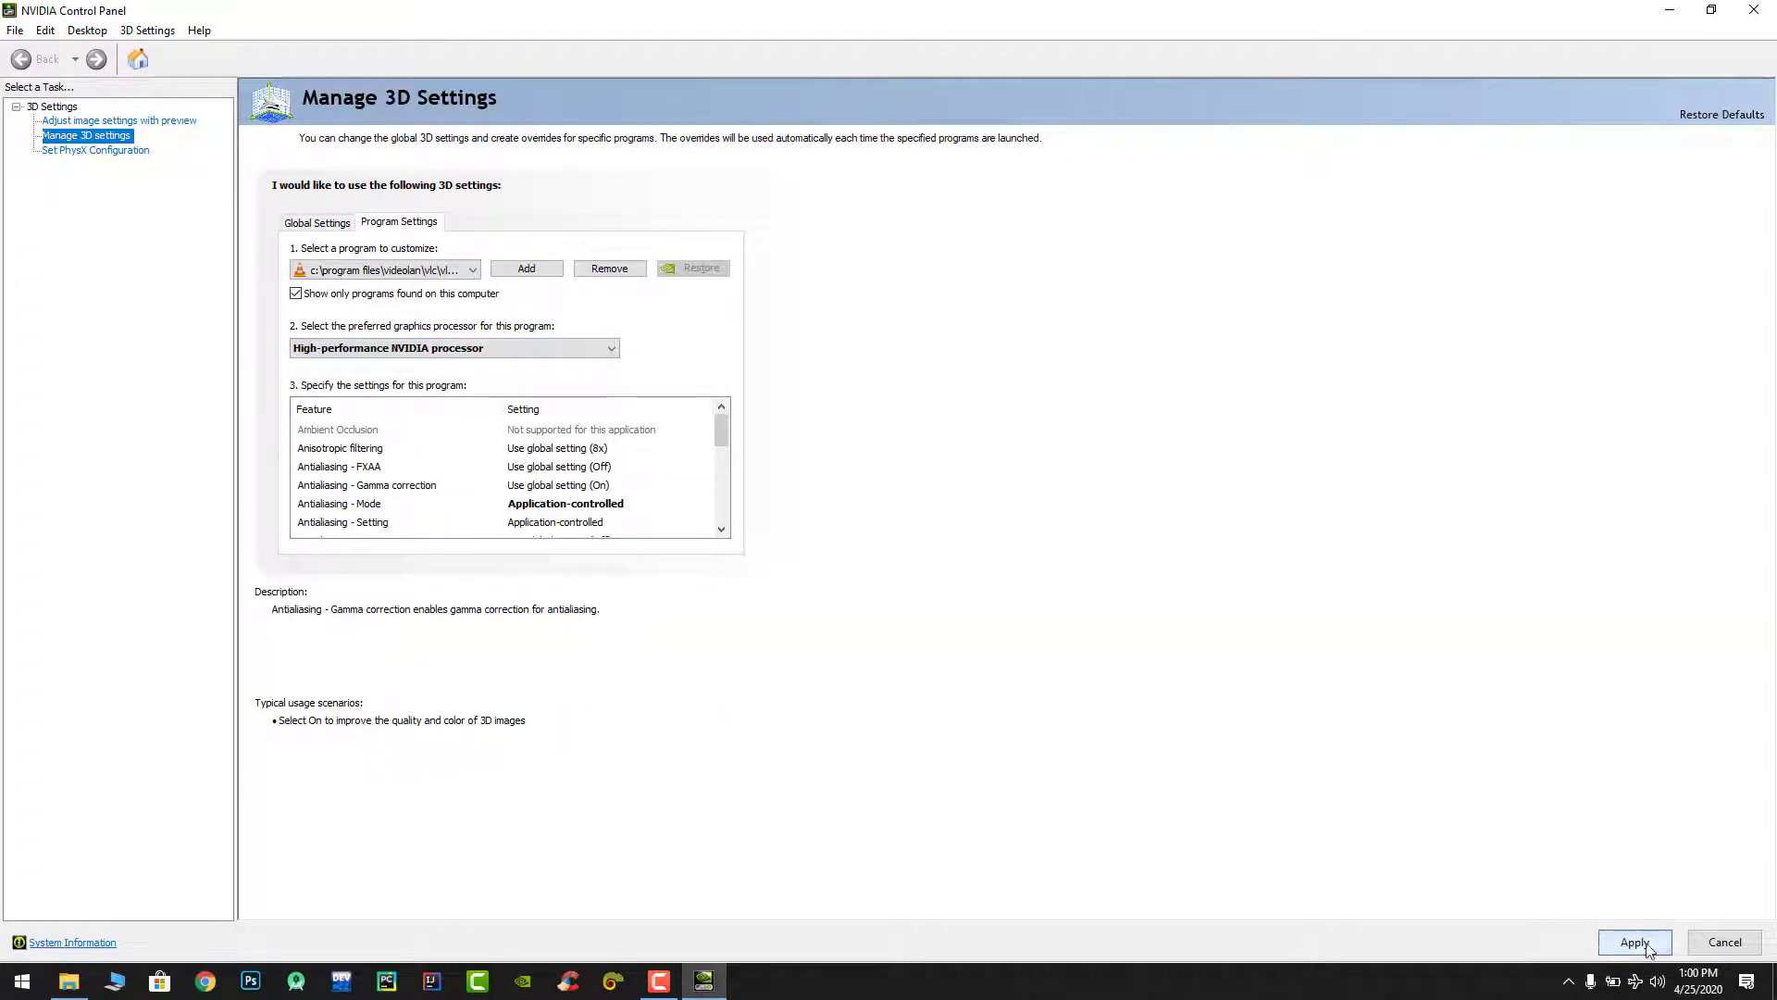
pyautogui.click(1634, 939)
# - Launch vlc2 from its folder and set hardware-accelerated decoding to Direct3D11 Video Acceleration in the Input / Codecs preferences
pyautogui.click(1674, 9)
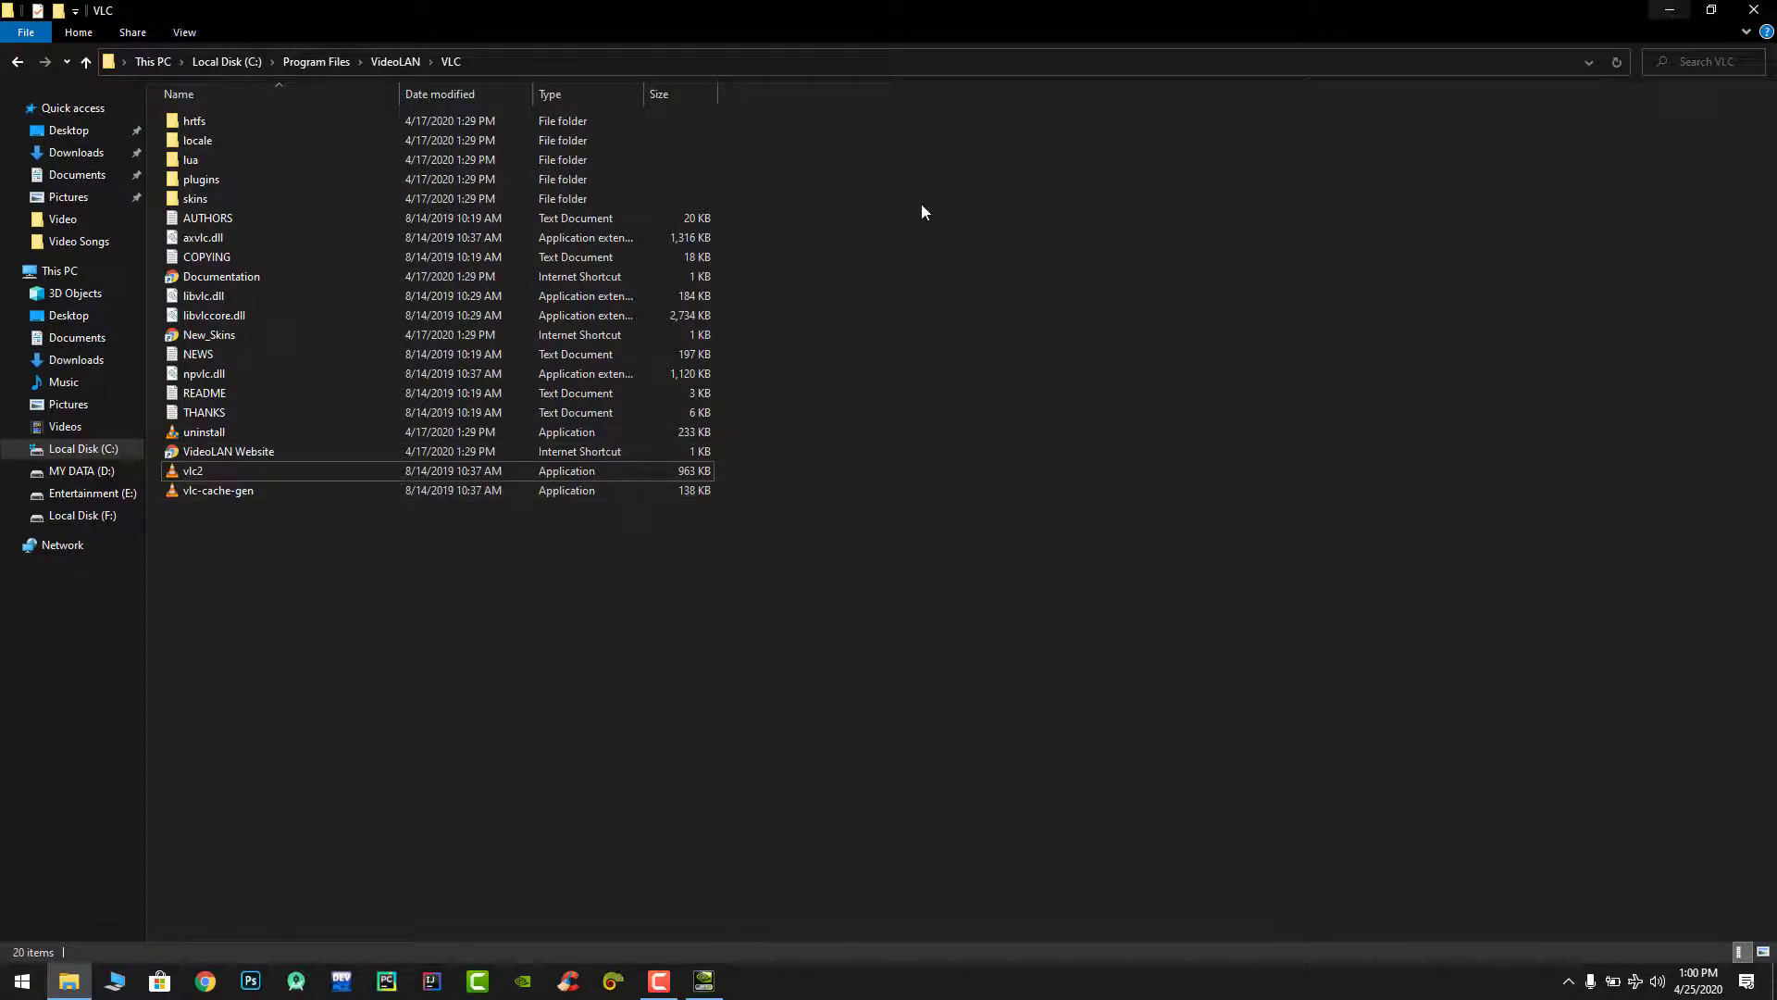
pyautogui.doubleClick(190, 471)
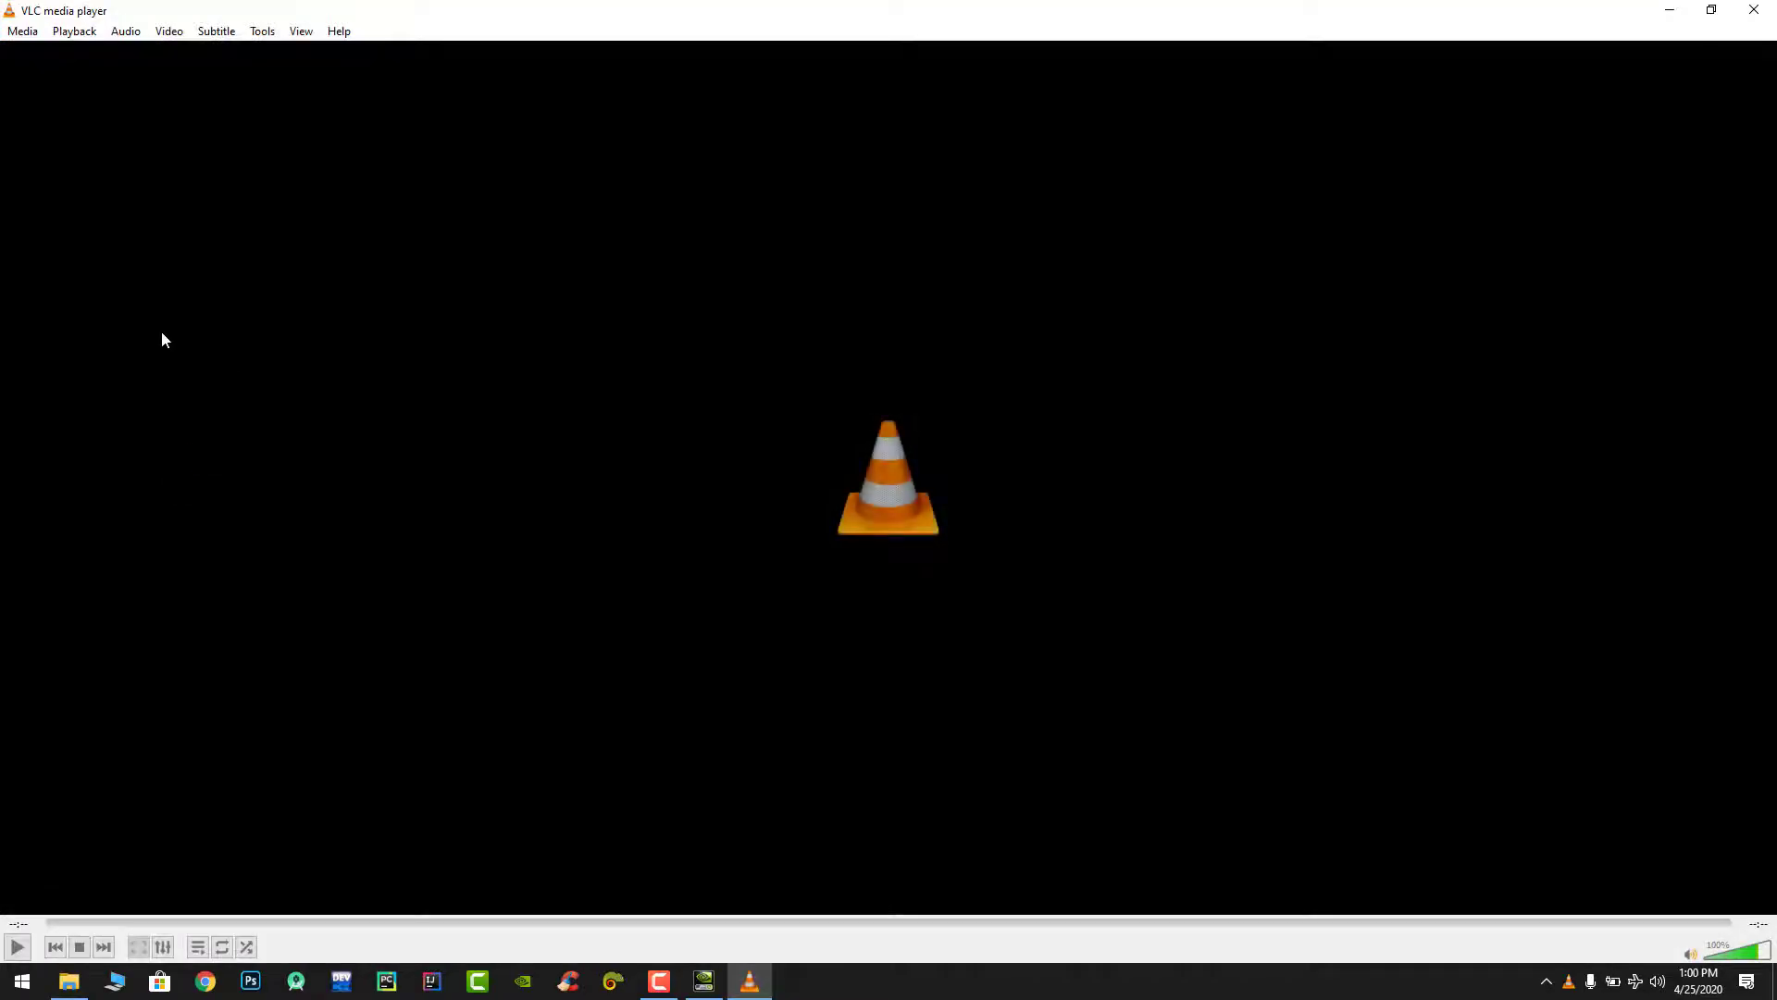
pyautogui.click(265, 31)
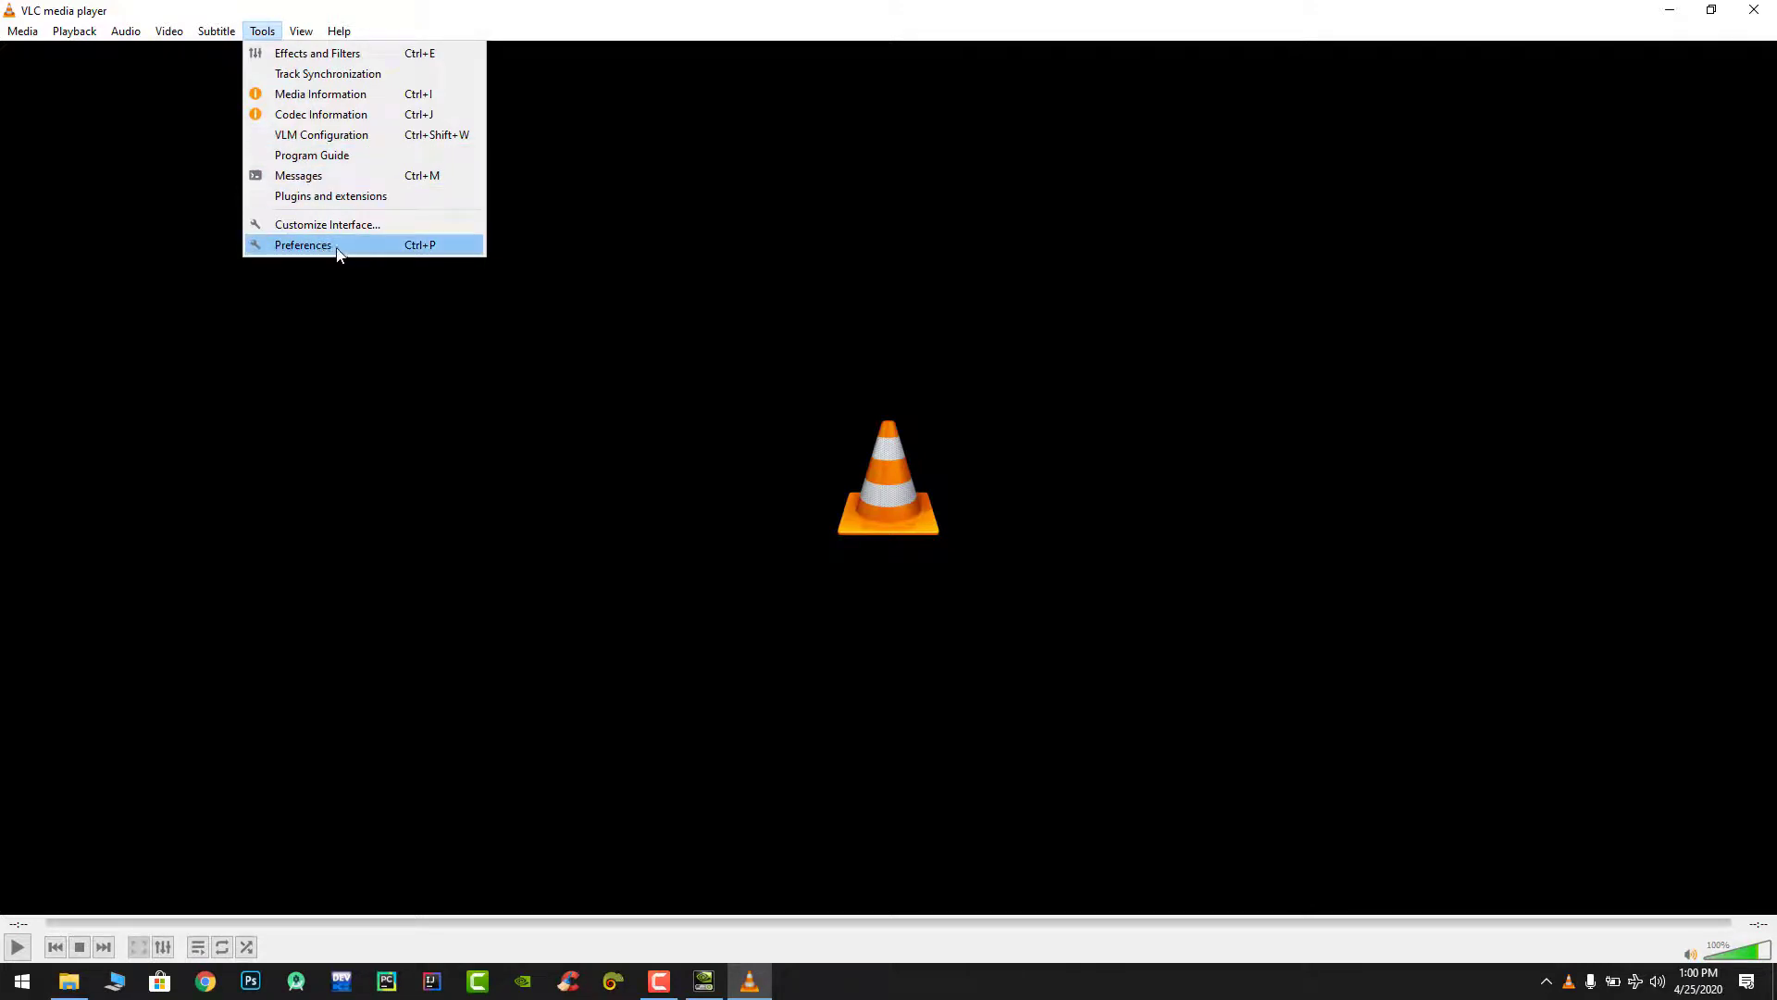
pyautogui.click(360, 246)
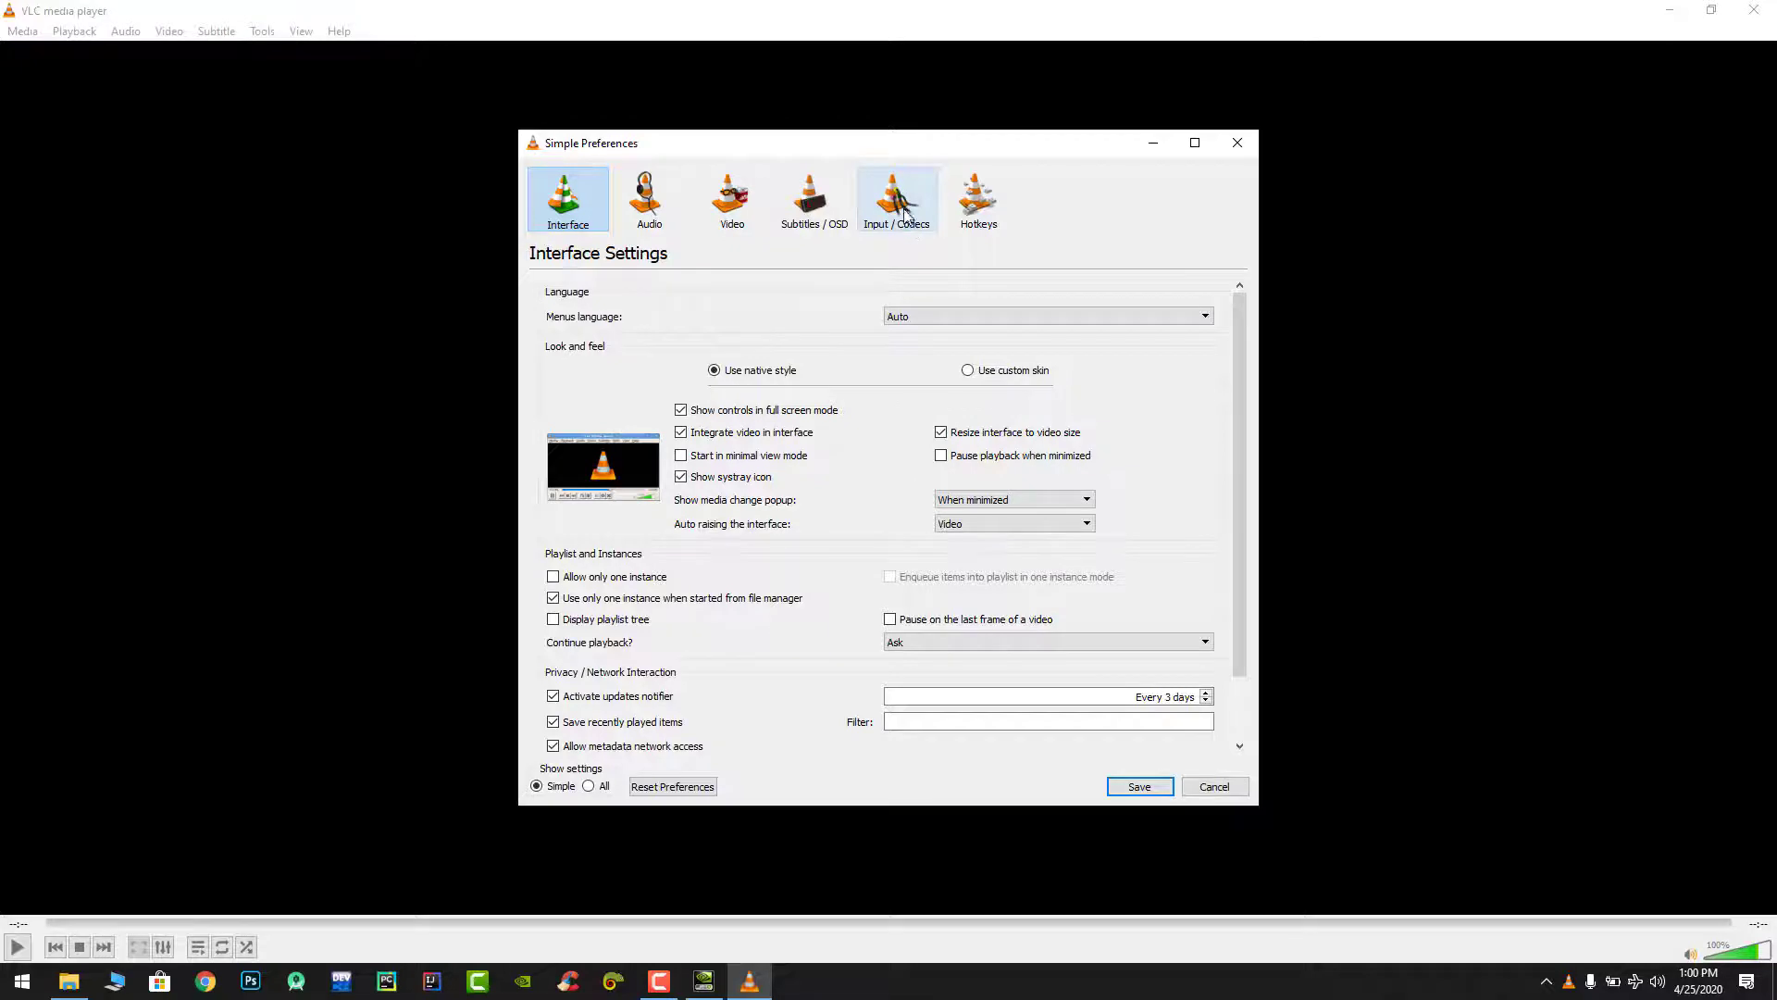
pyautogui.click(903, 213)
pyautogui.click(856, 313)
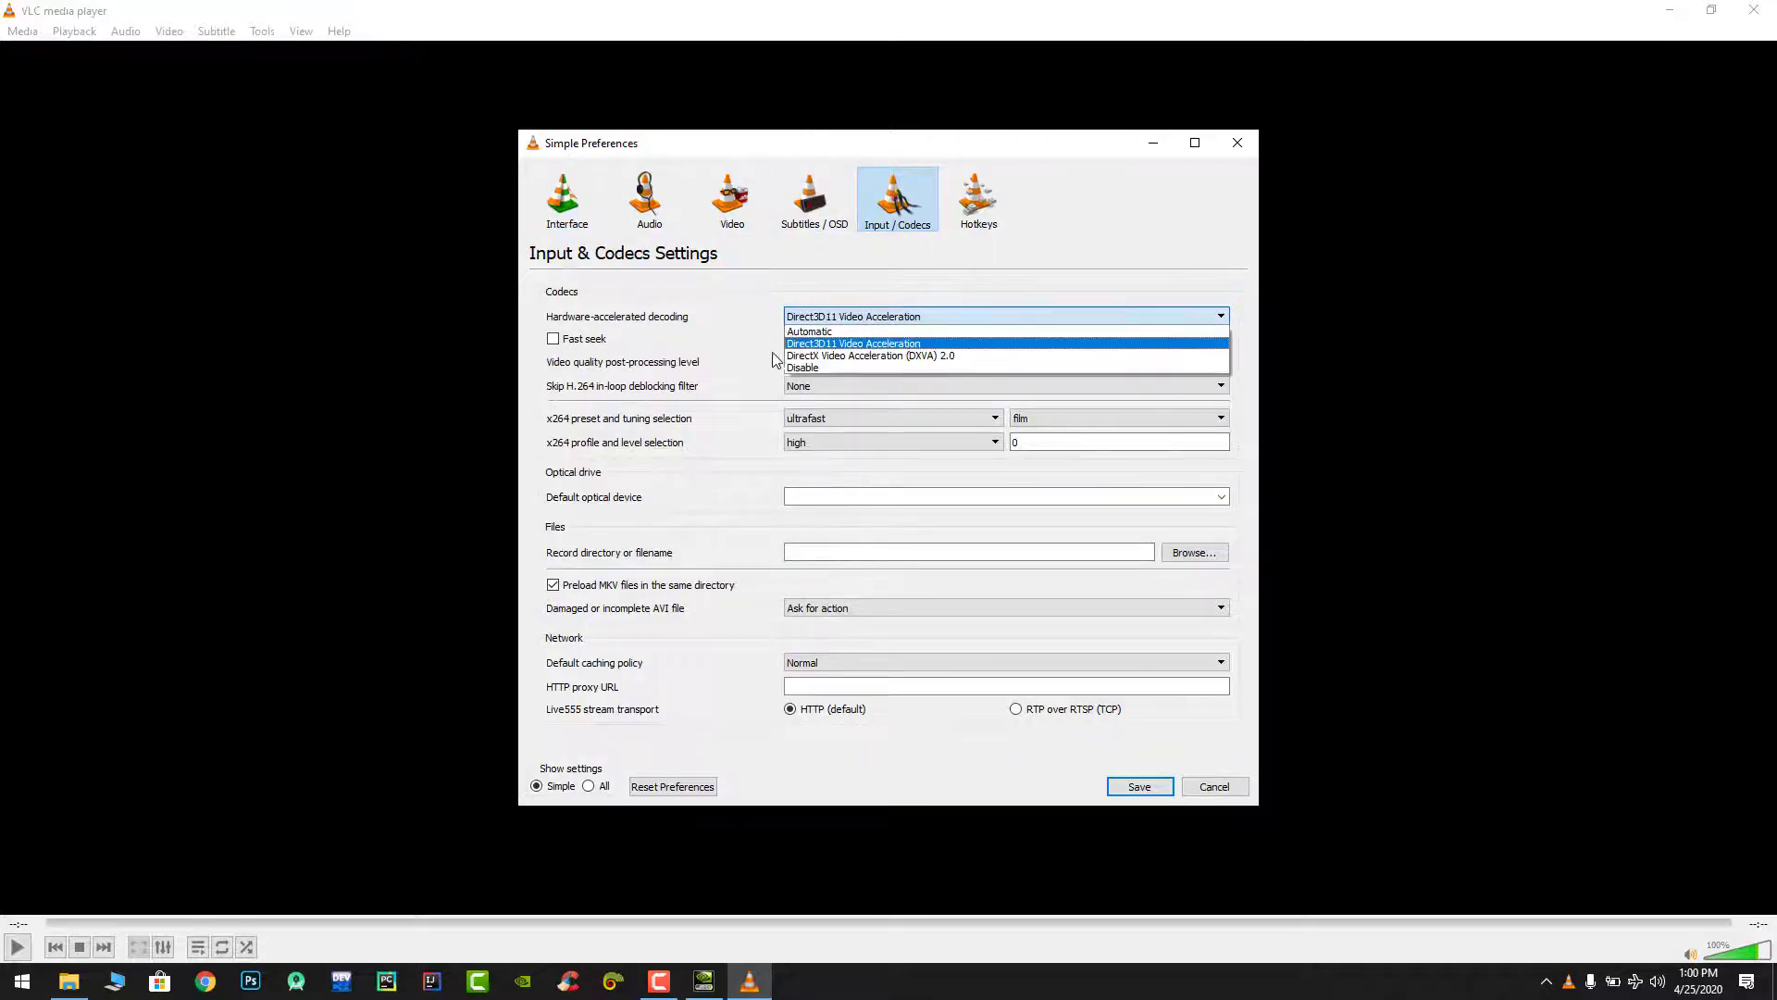
pyautogui.click(870, 346)
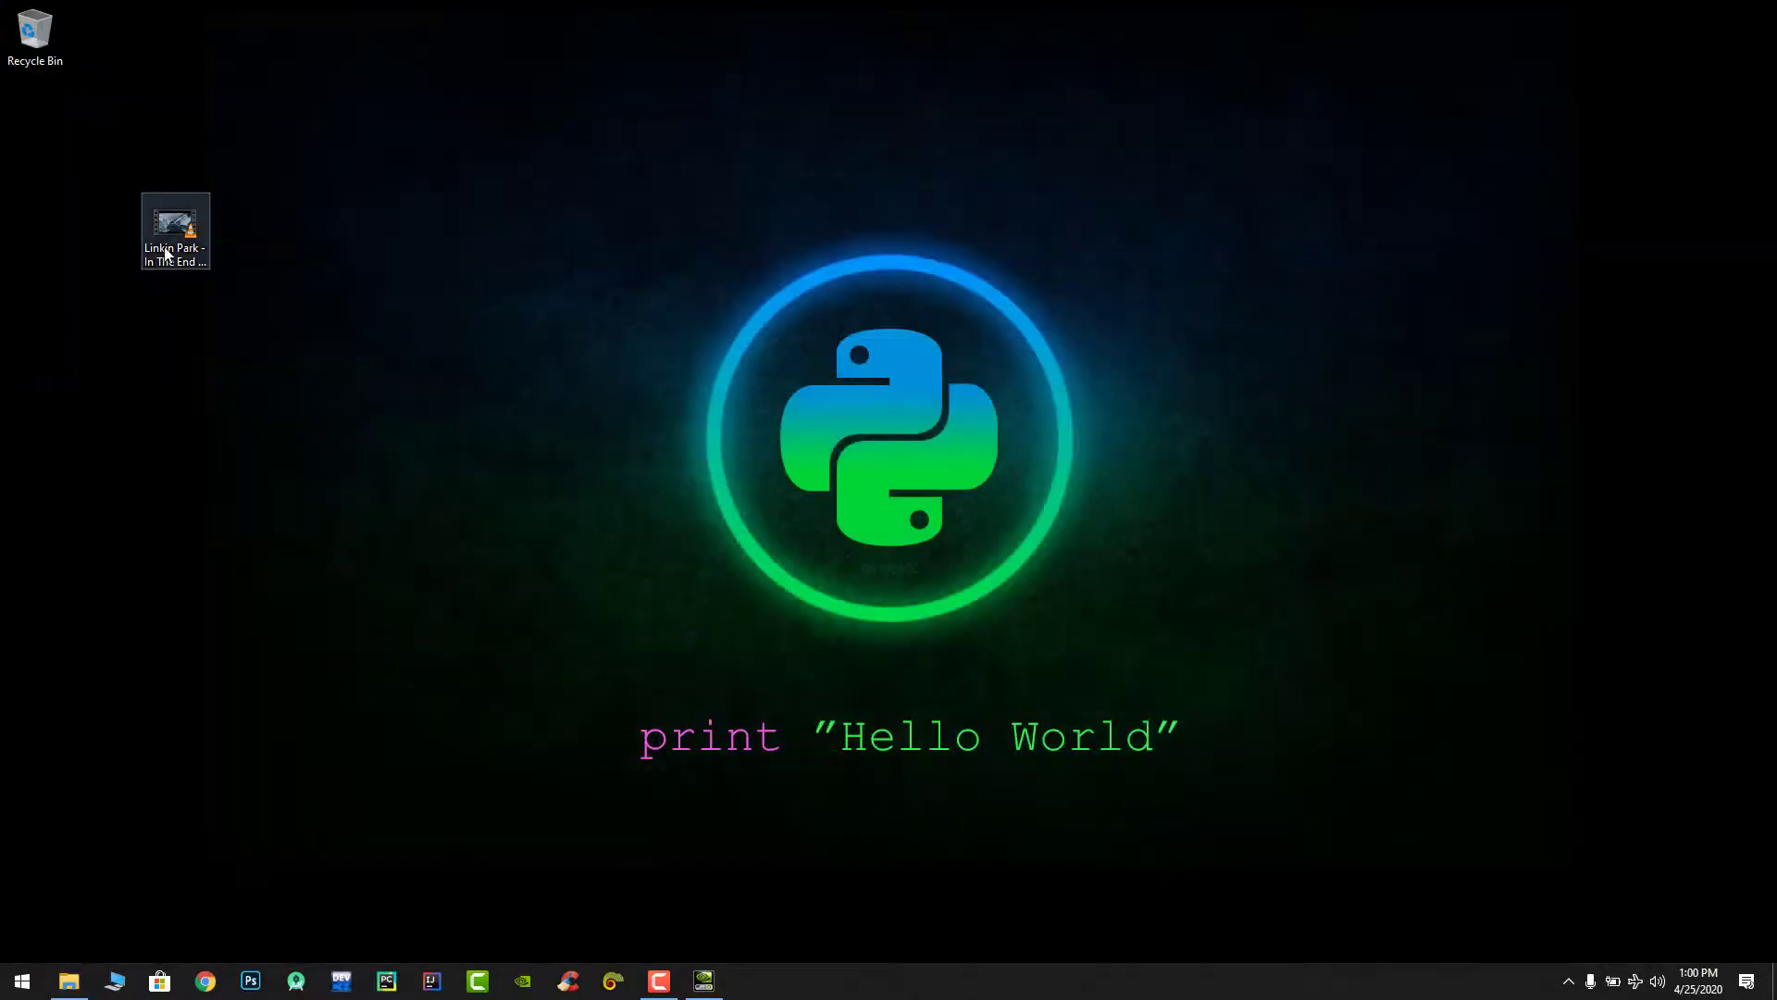
# - Open the Linkin Park - In The End mp4 video from the desktop with VLC media player
pyautogui.doubleClick(166, 252)
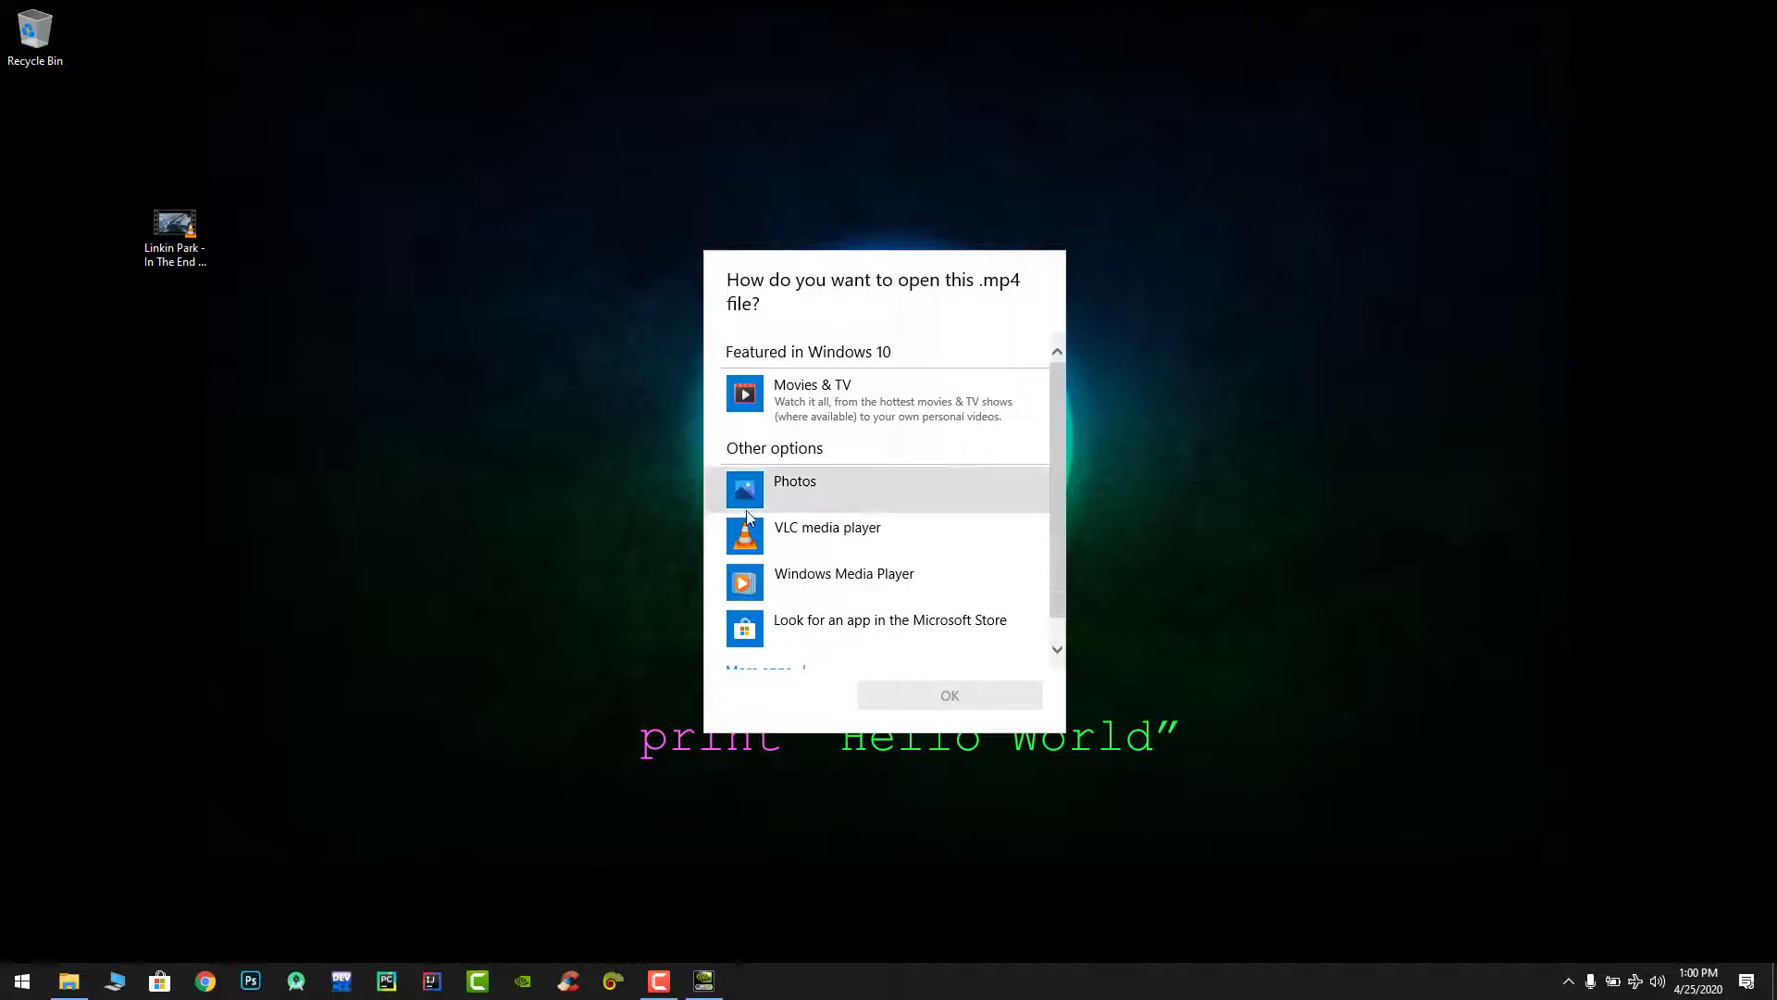
pyautogui.click(779, 566)
pyautogui.click(796, 535)
pyautogui.click(913, 690)
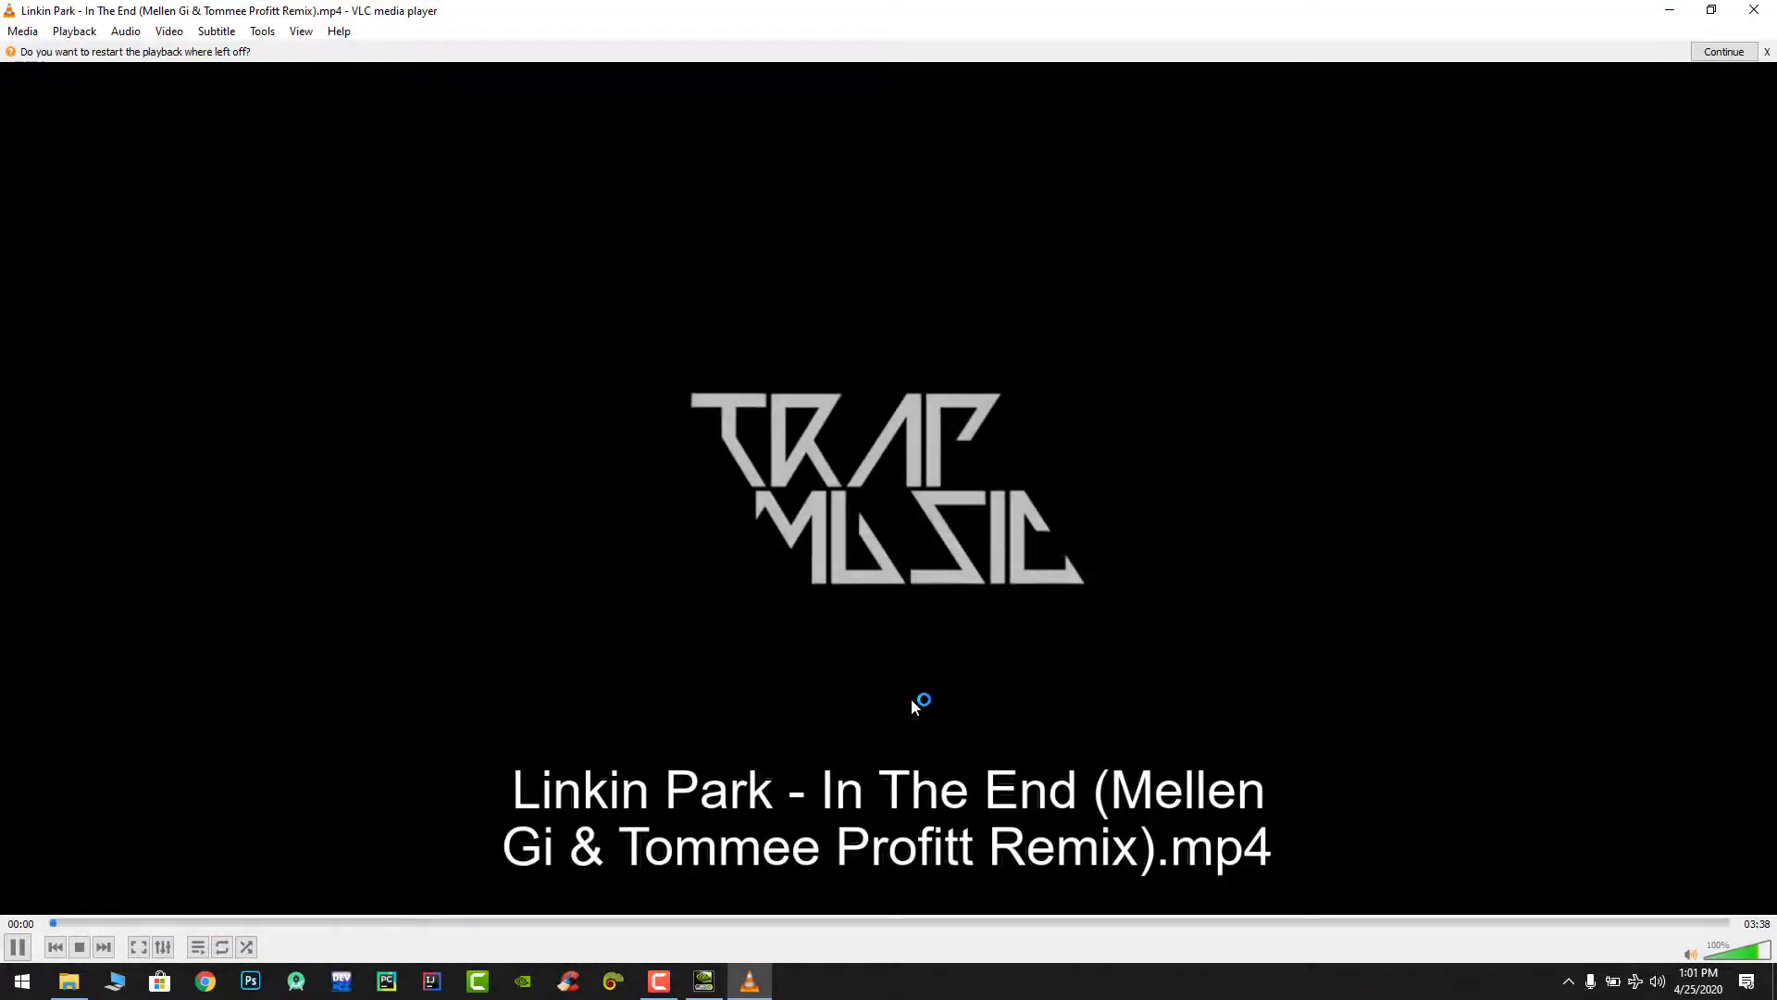
# - Examine the NVIDIA GPU's performance graphs in Task Manager while the video plays at 47% volume, and close VLC
pyautogui.hotkey('ctrl', 'shift', 'Escape')
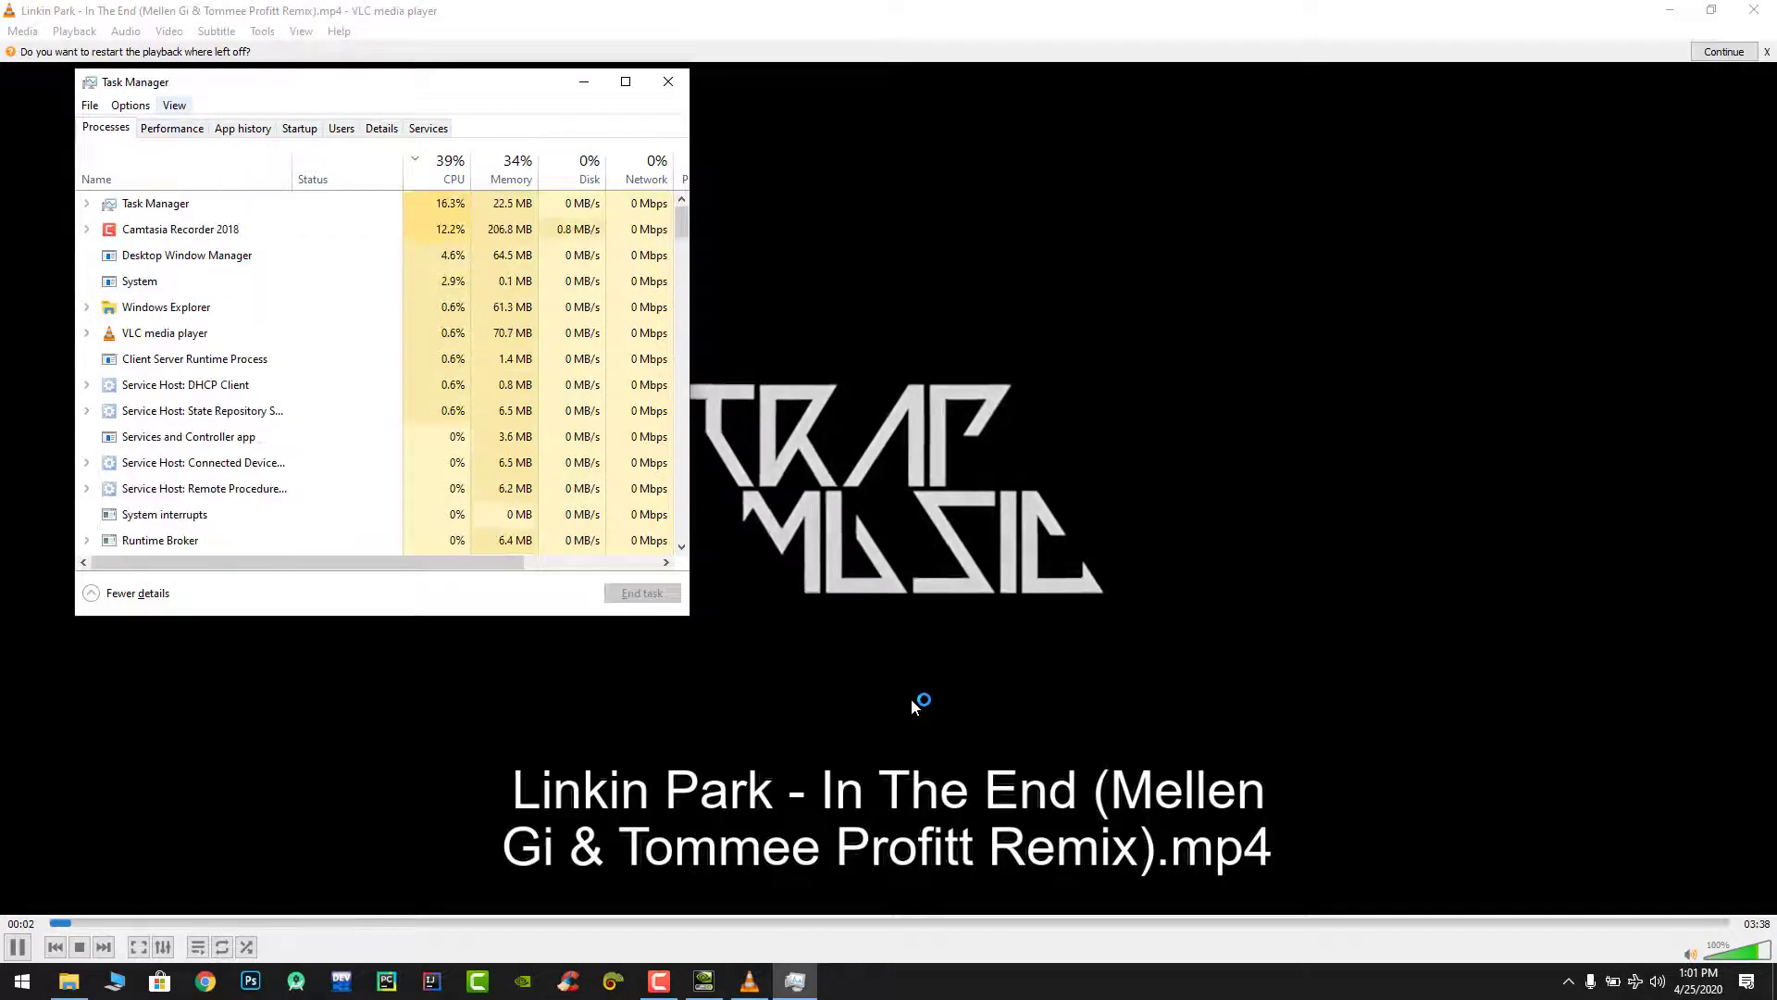
pyautogui.hotkey('ctrl', 'Tab')
pyautogui.click(794, 981)
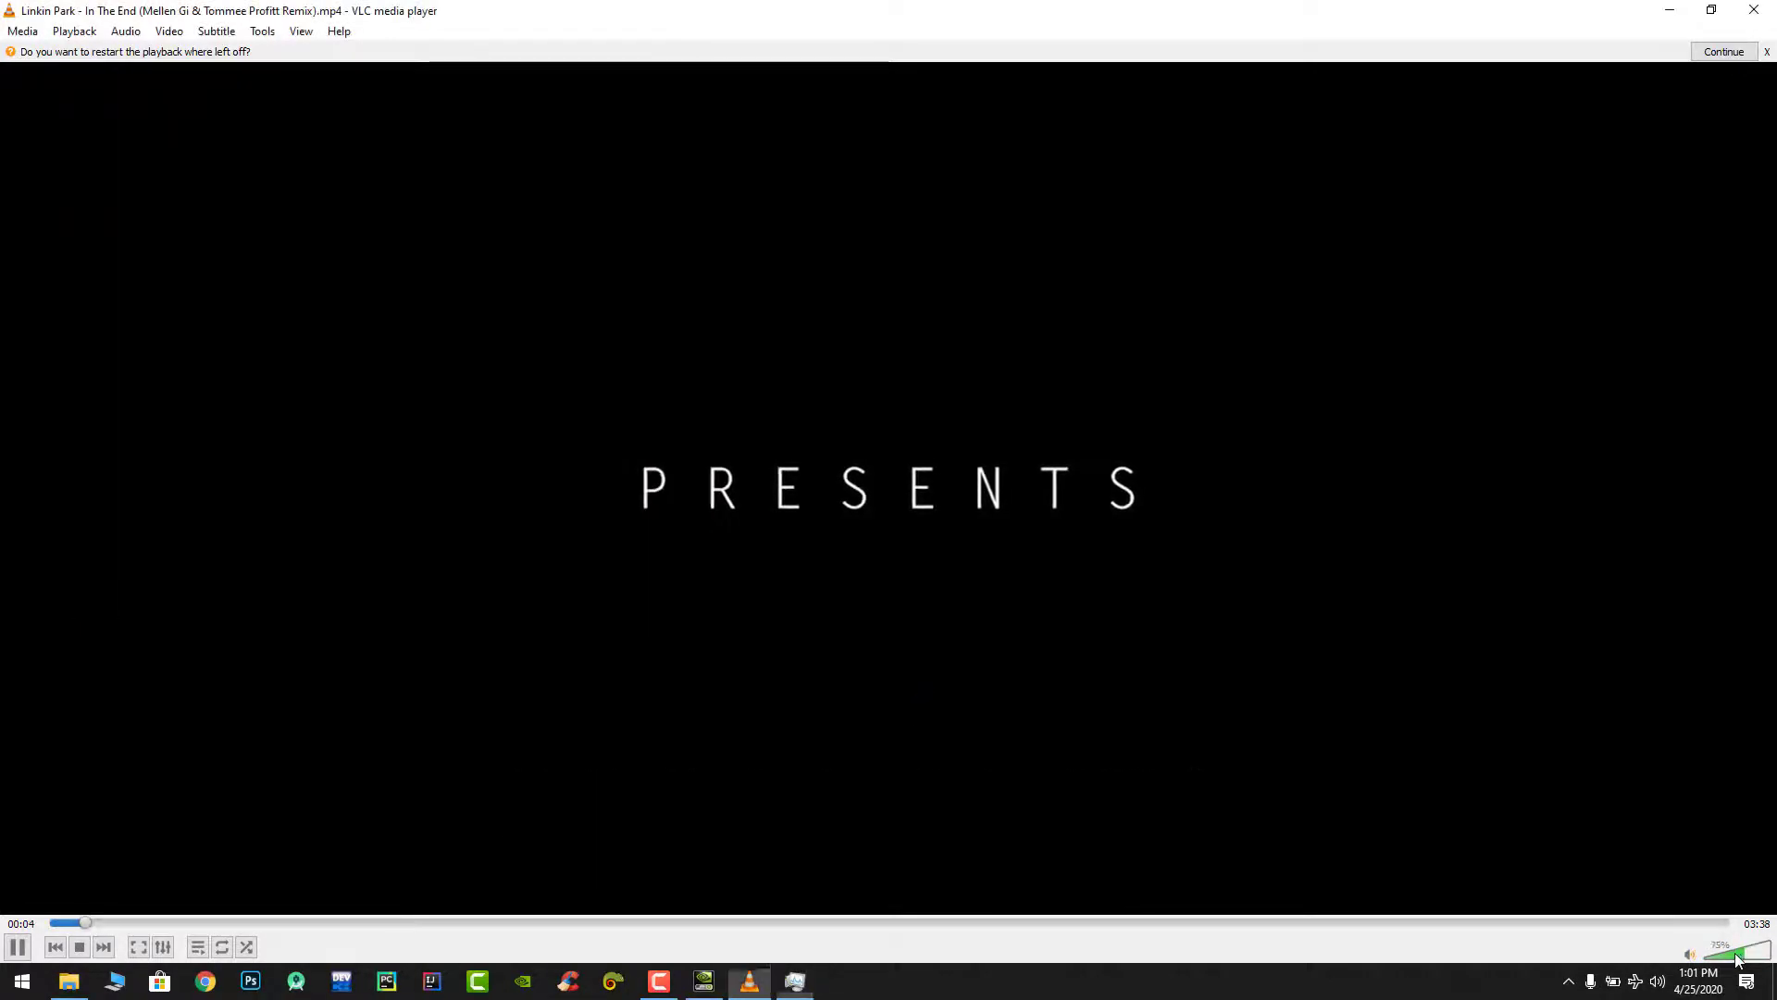
pyautogui.scroll(-10, 1396, 936)
pyautogui.click(792, 981)
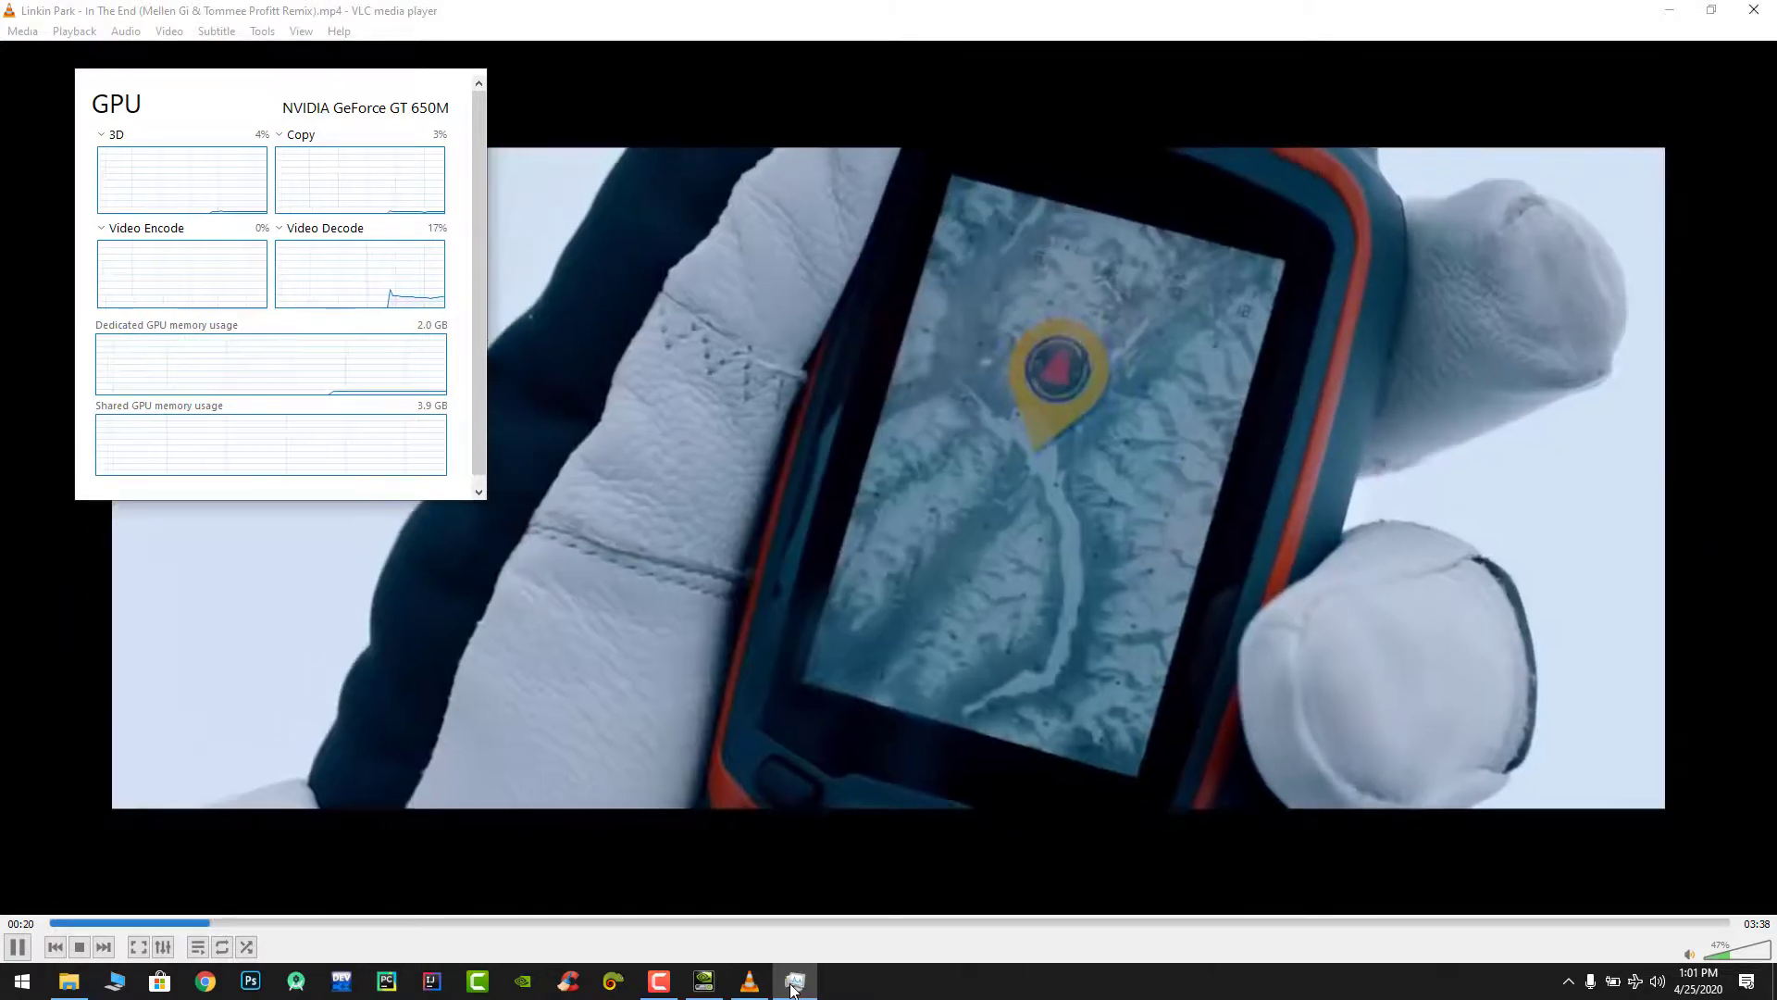
pyautogui.hotkey('alt', 'F4')
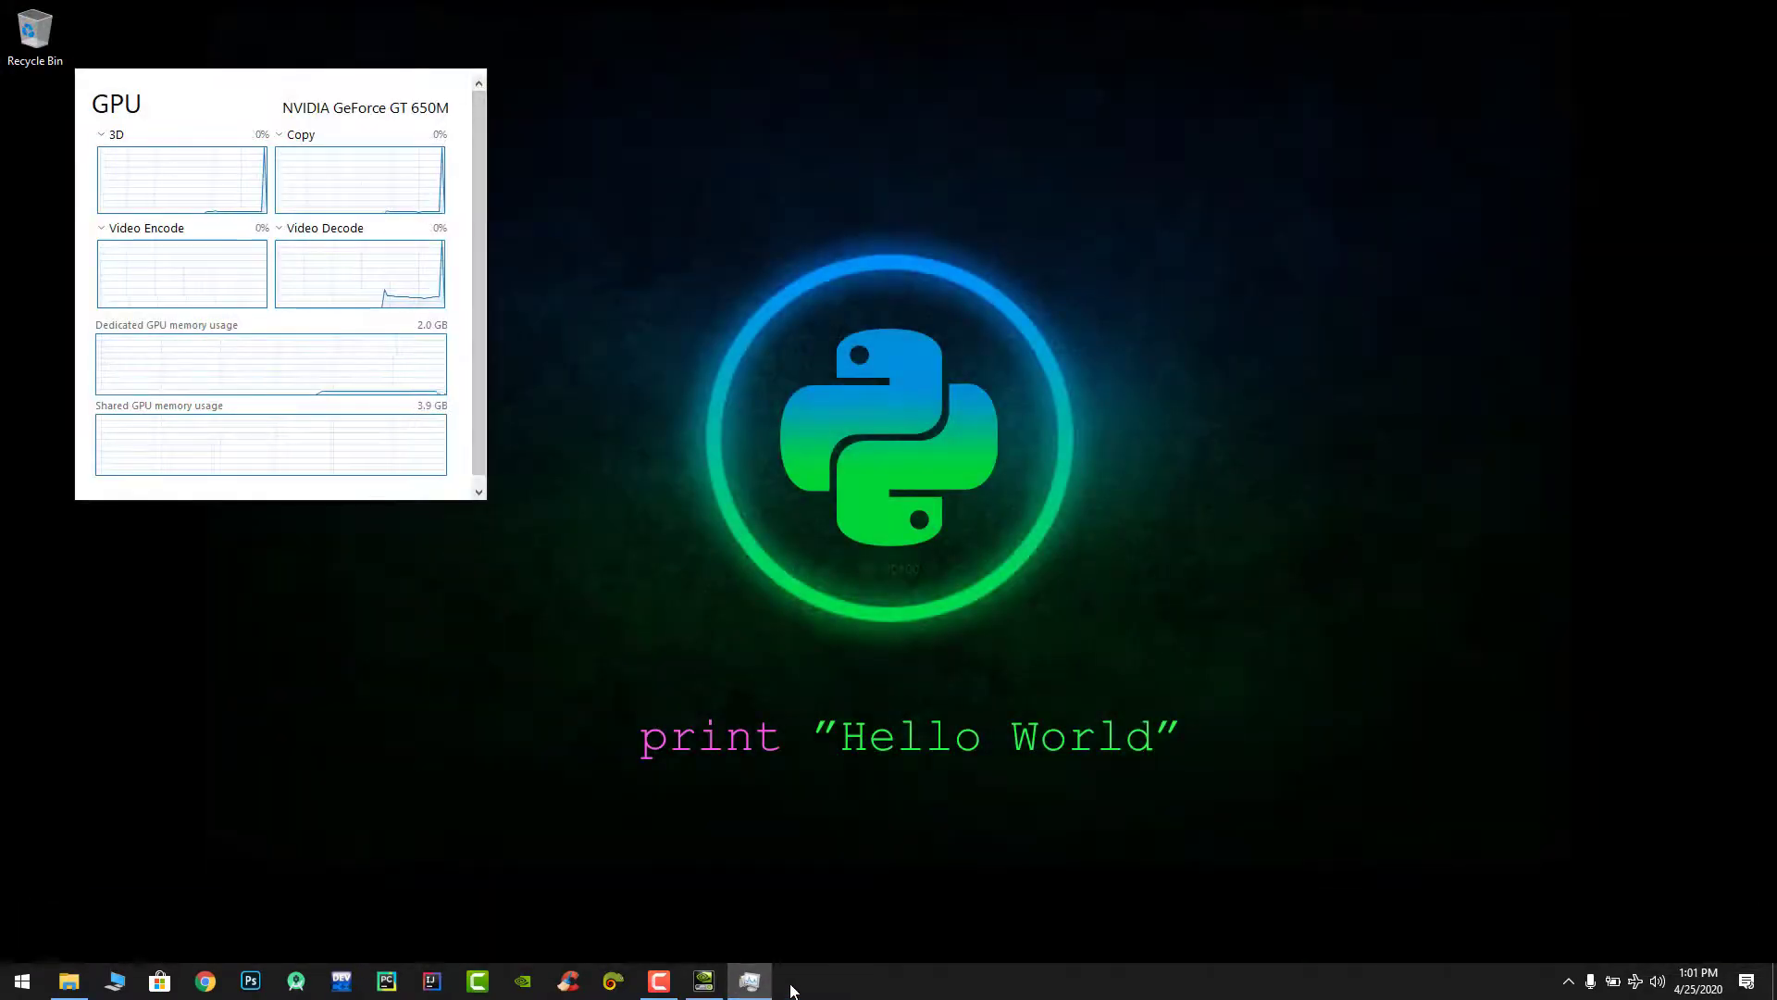